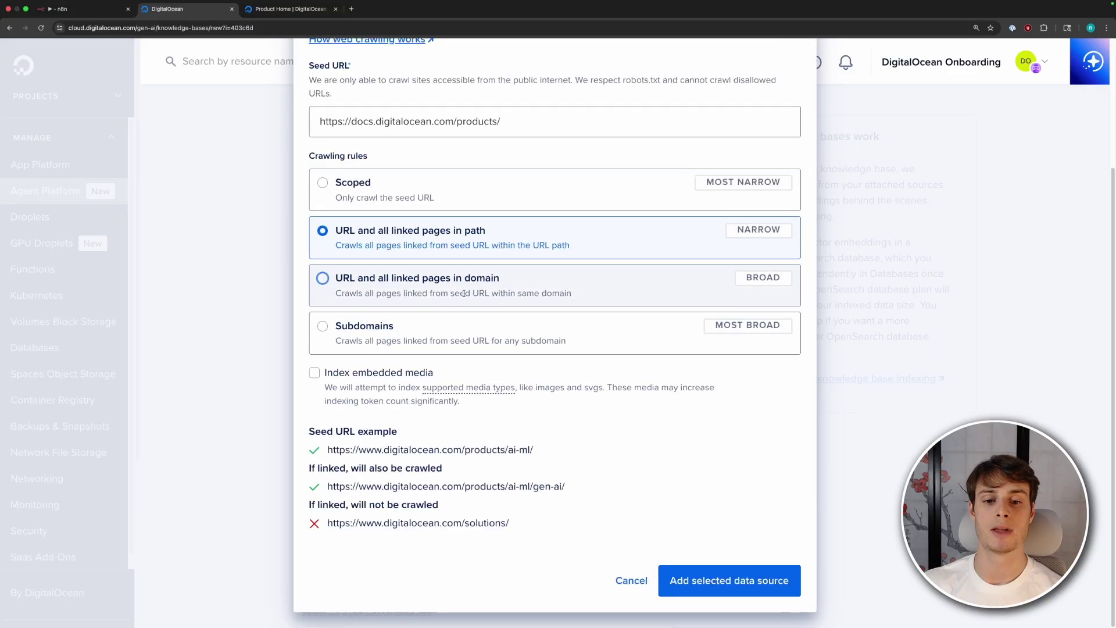
click(471, 278)
click(365, 326)
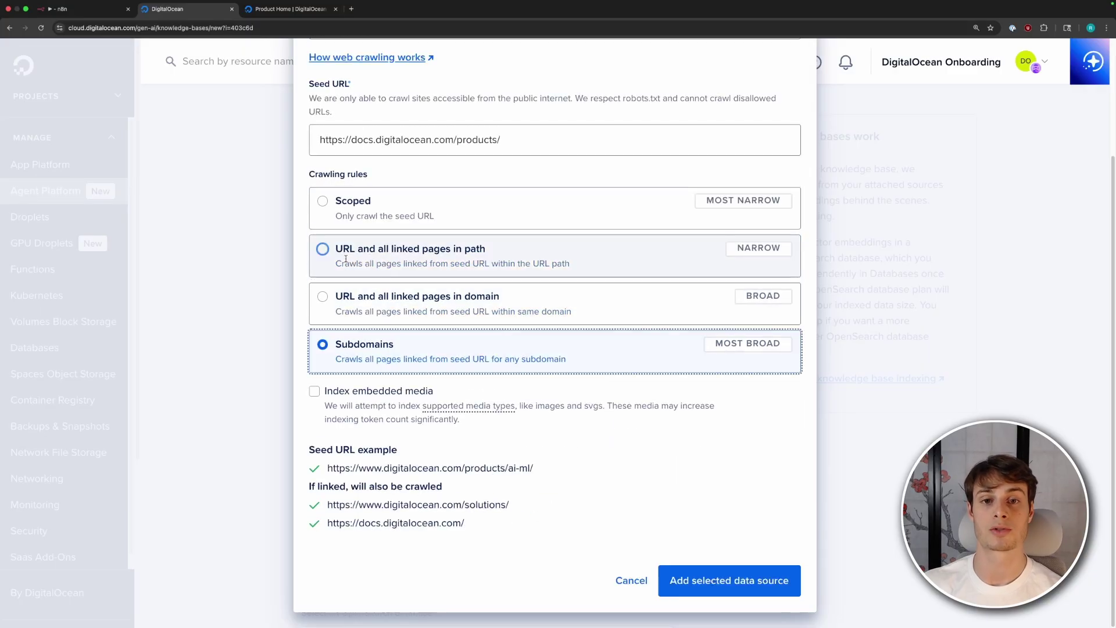
click(409, 249)
click(729, 580)
scroll(578, 321, down, 4)
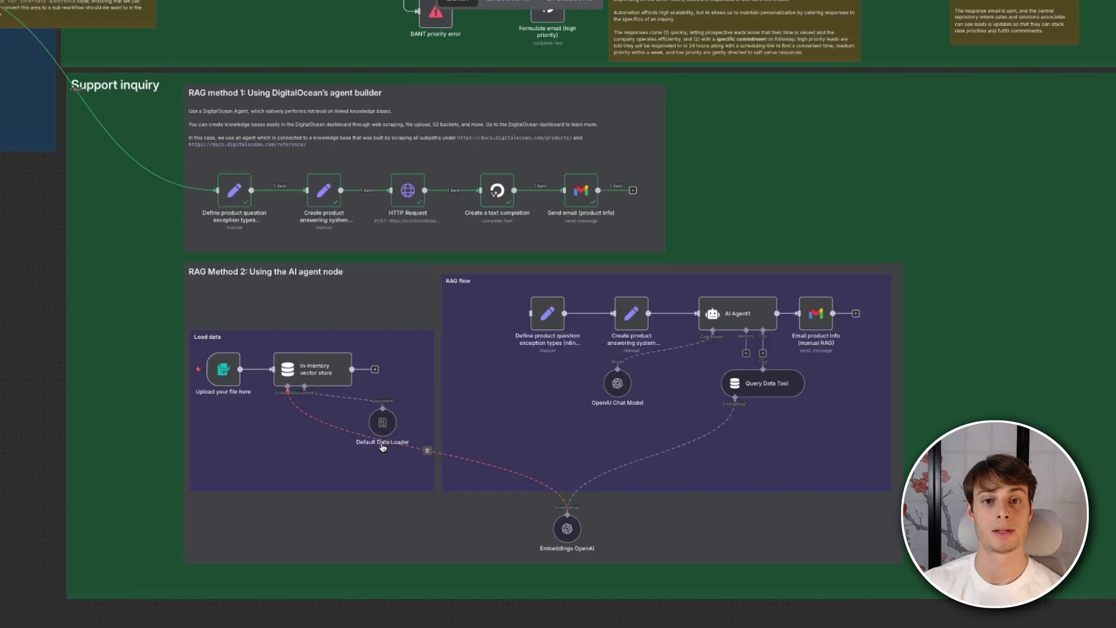
mouse_move(223, 380)
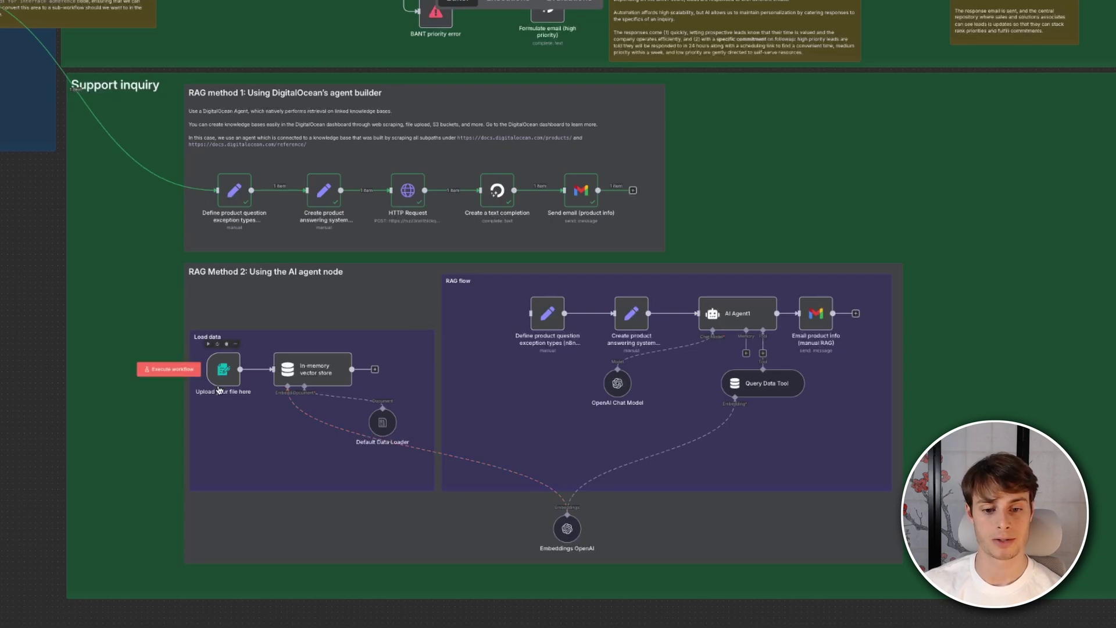
mouse_move(560, 538)
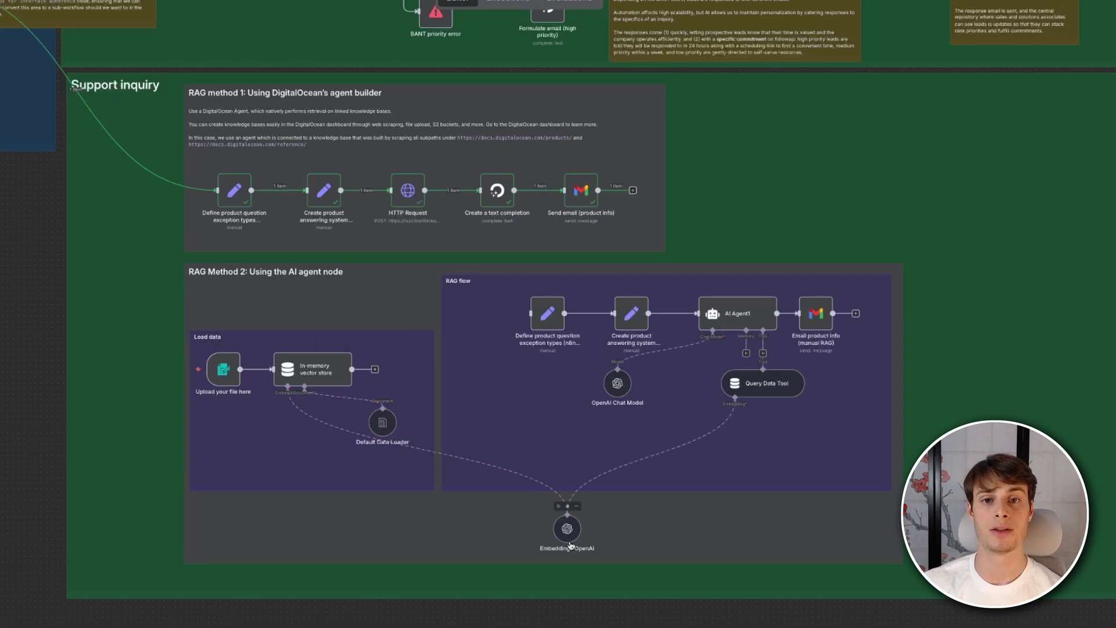
mouse_move(321, 376)
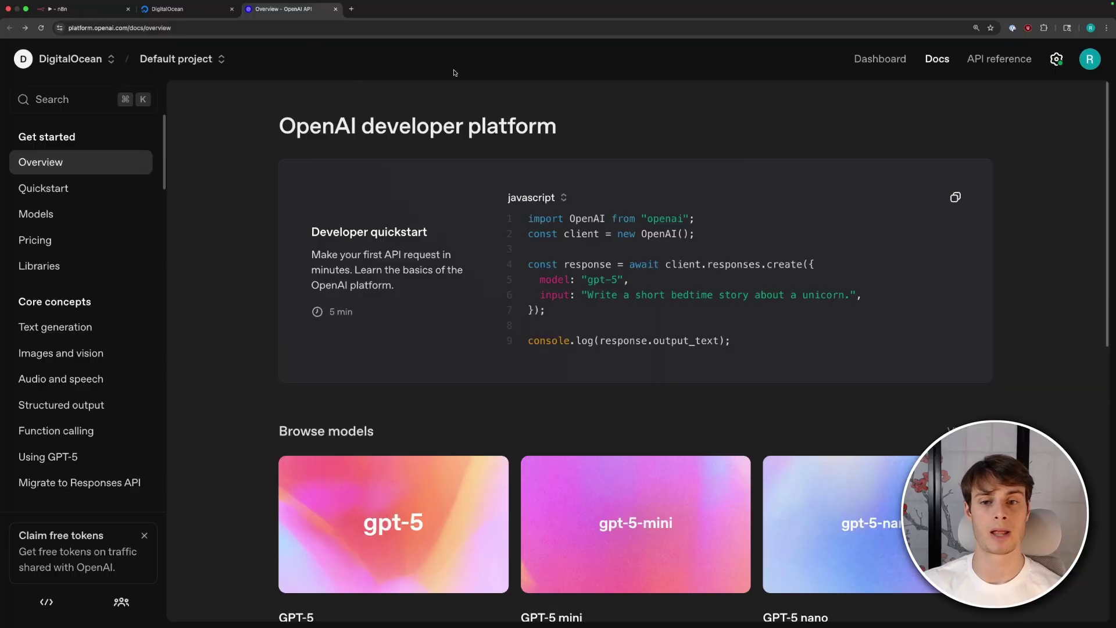
Step: In the OpenAI platform's organization settings, create a secret key named n8n-inquiry-agent for the Default project and copy it
click(1056, 59)
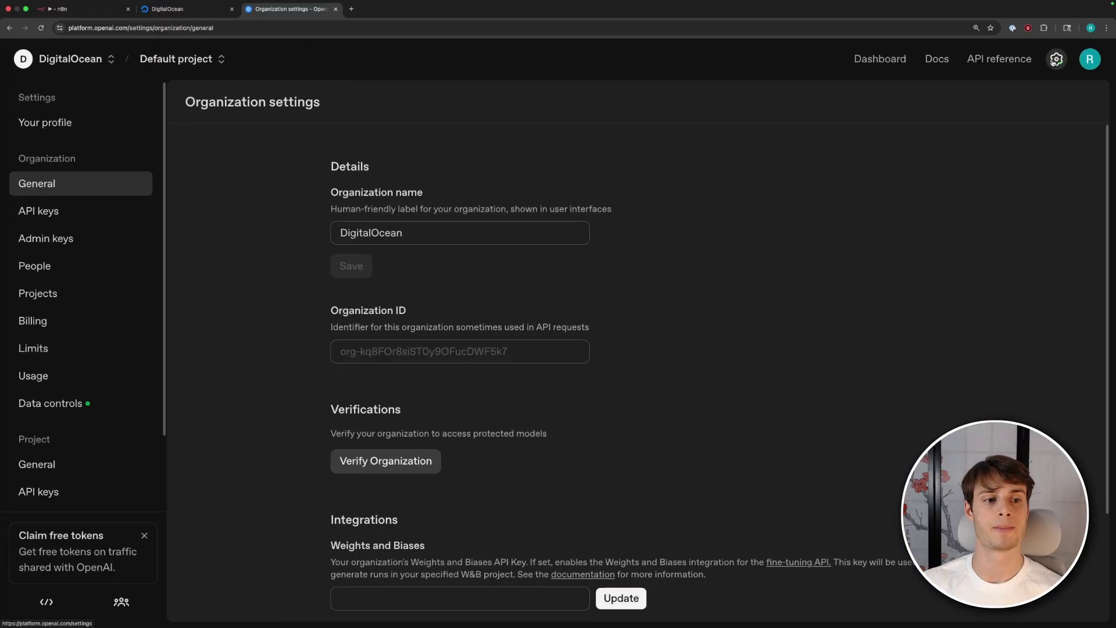
click(67, 210)
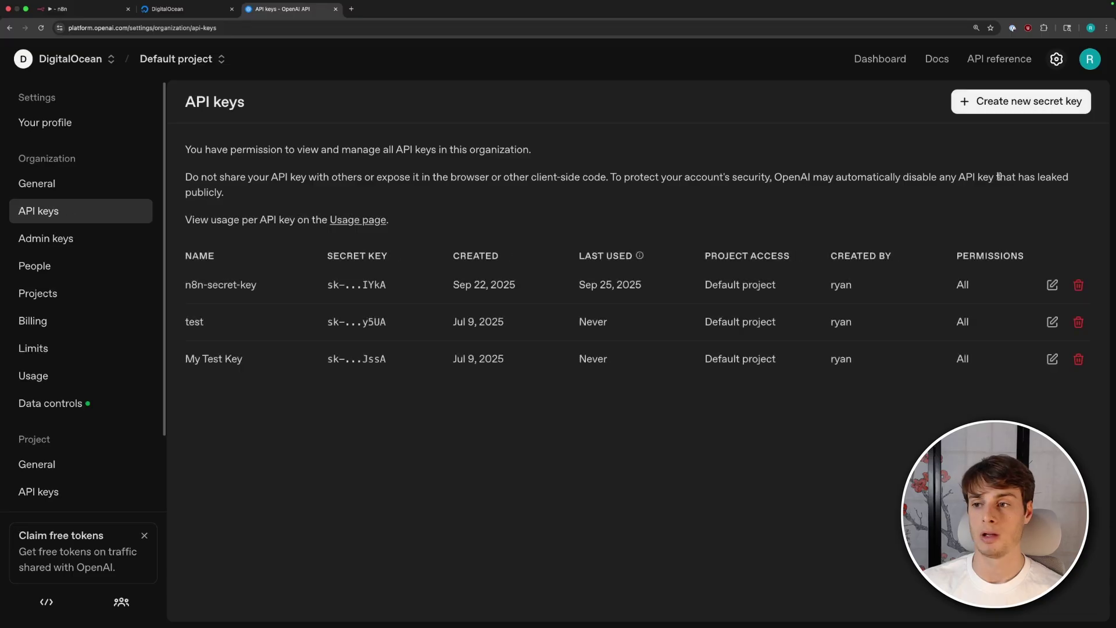
click(998, 107)
text(n)
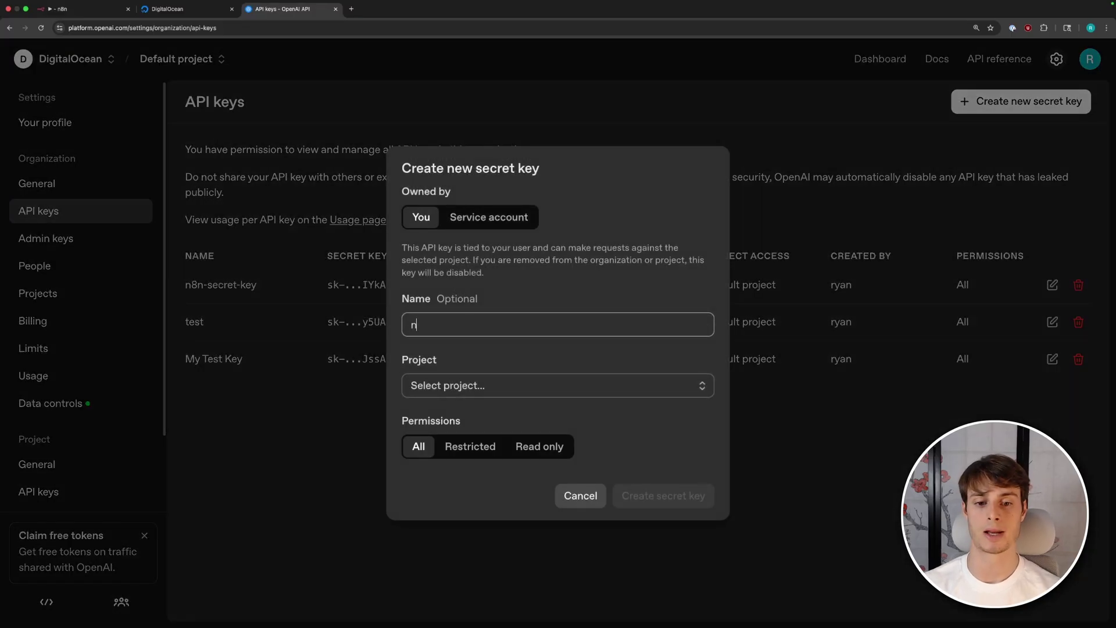
text(8n-inquiry-agent)
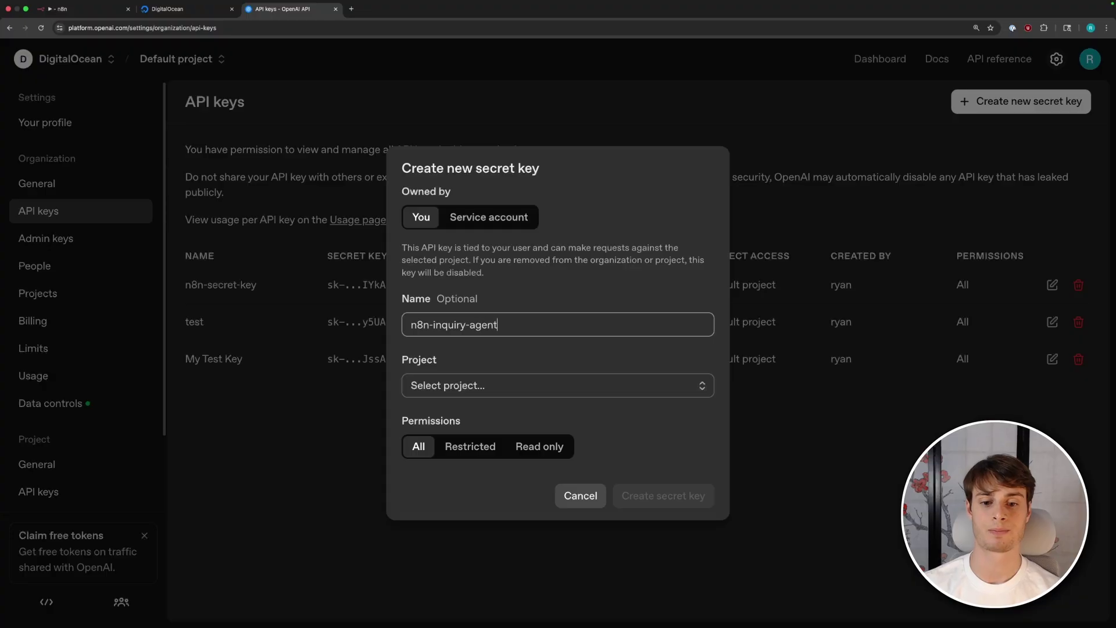
click(482, 388)
click(497, 419)
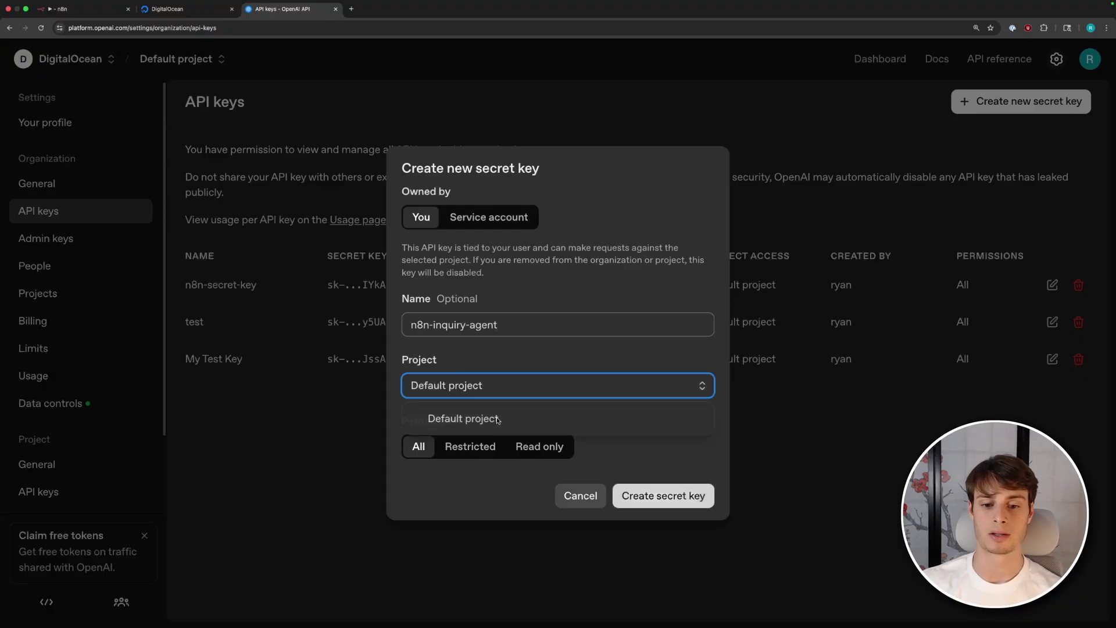
click(680, 501)
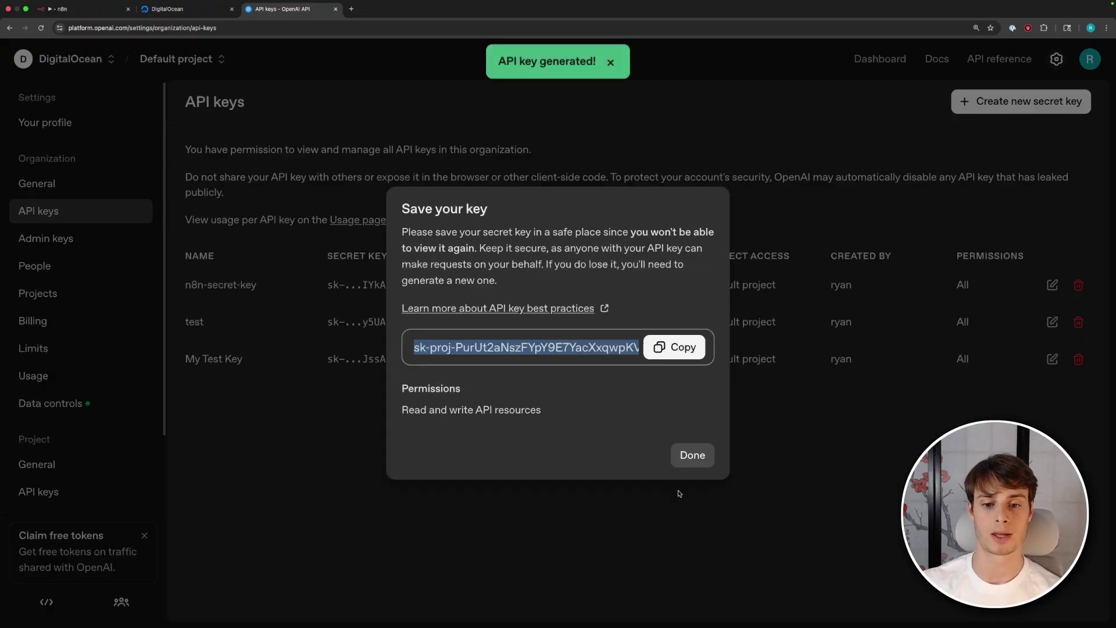
click(662, 351)
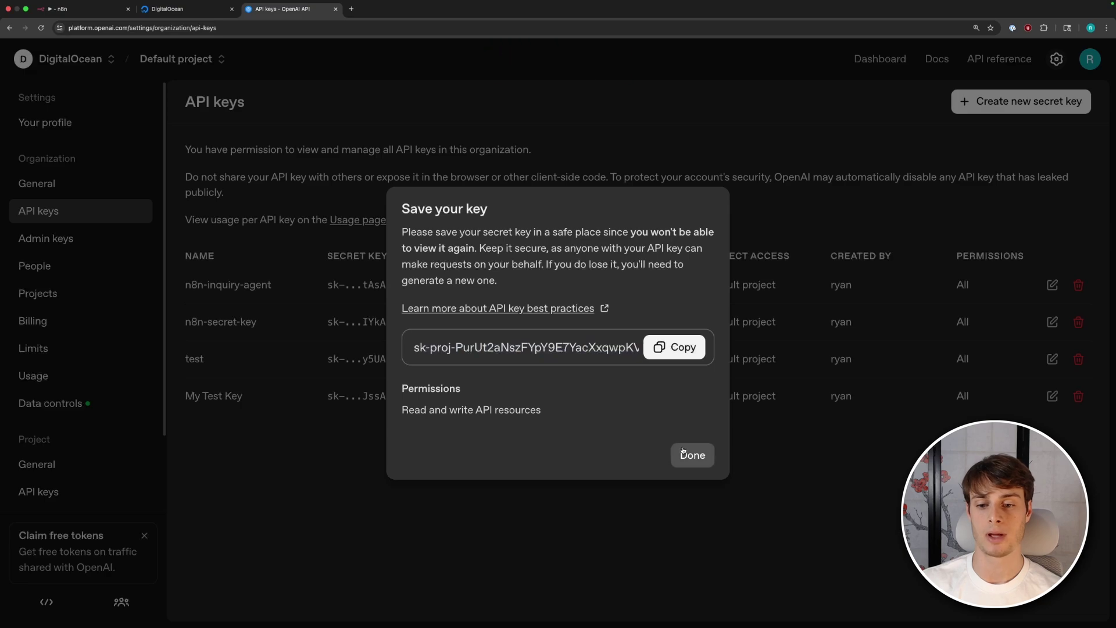
click(692, 454)
Step: In n8n, create the credential "OpenAI account (n8n inquiry agent)" for the Embeddings OpenAI node, pasting the copied API key, and save it
click(90, 10)
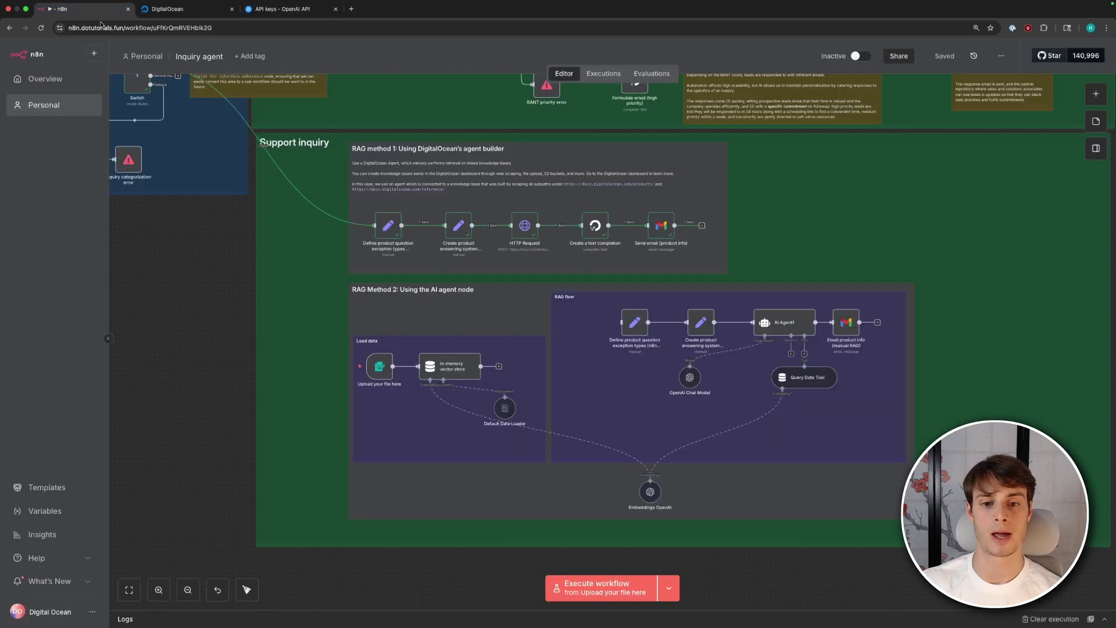
double_click(657, 496)
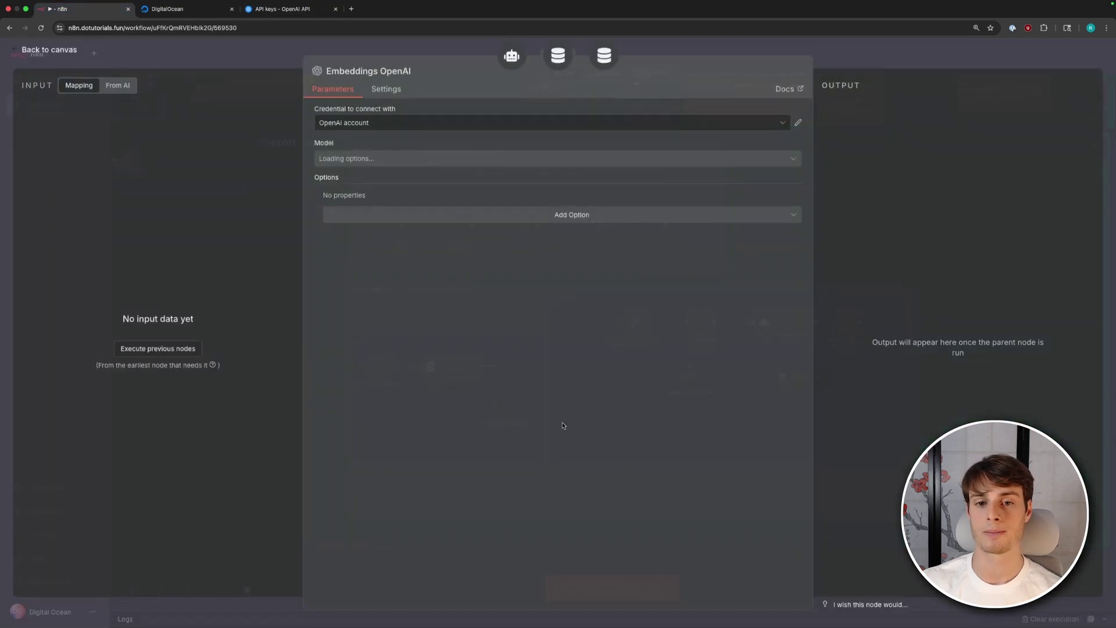
click(371, 120)
click(369, 174)
click(401, 236)
key(super+v)
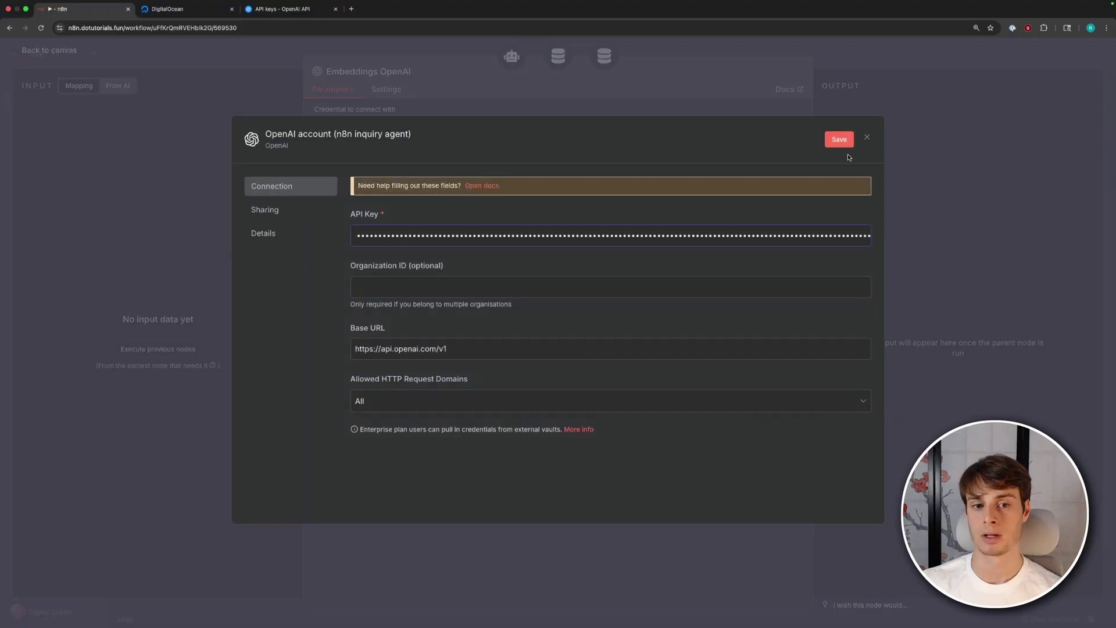
click(839, 140)
drag(480, 193, 370, 196)
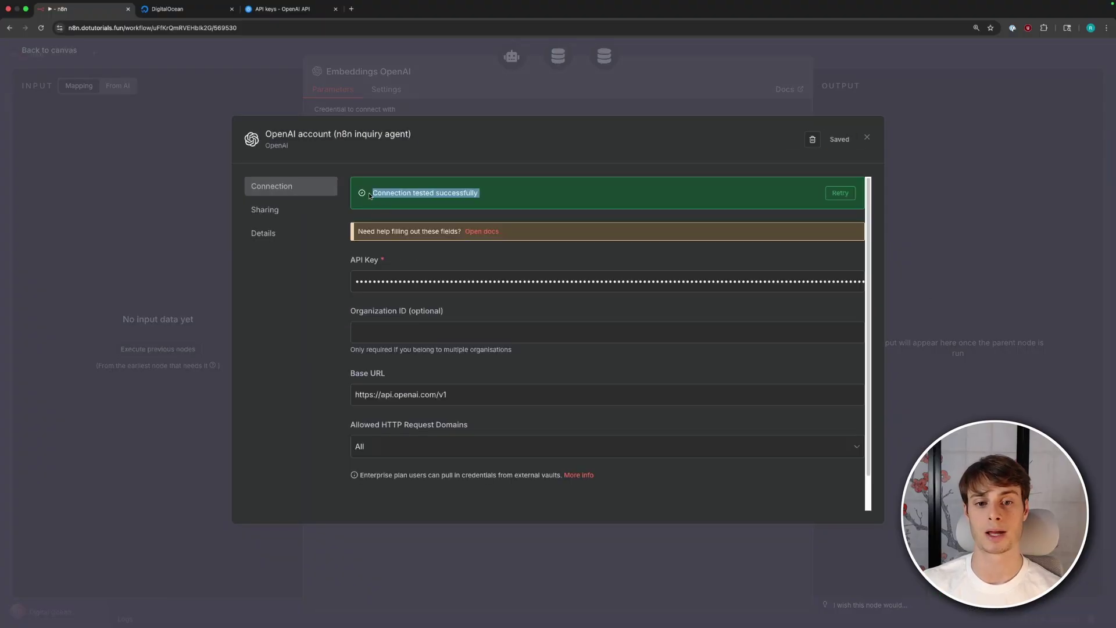
click(243, 130)
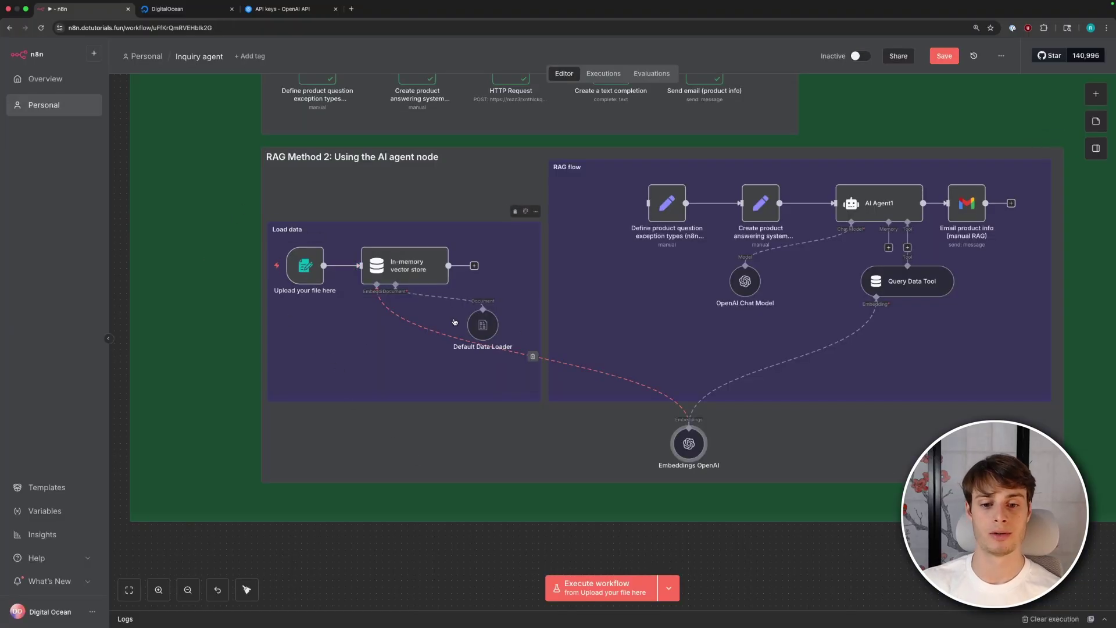
Step: Keep the Default Data Loader's data format on Automatically Detect by Mime Type and set its text splitting to Custom
double_click(482, 333)
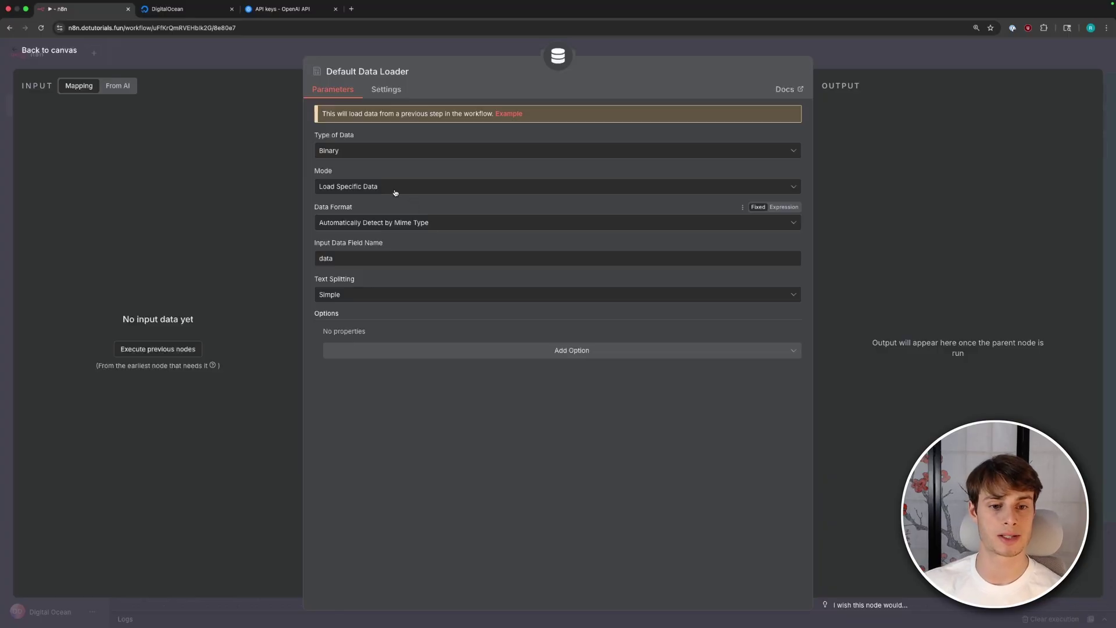
click(395, 223)
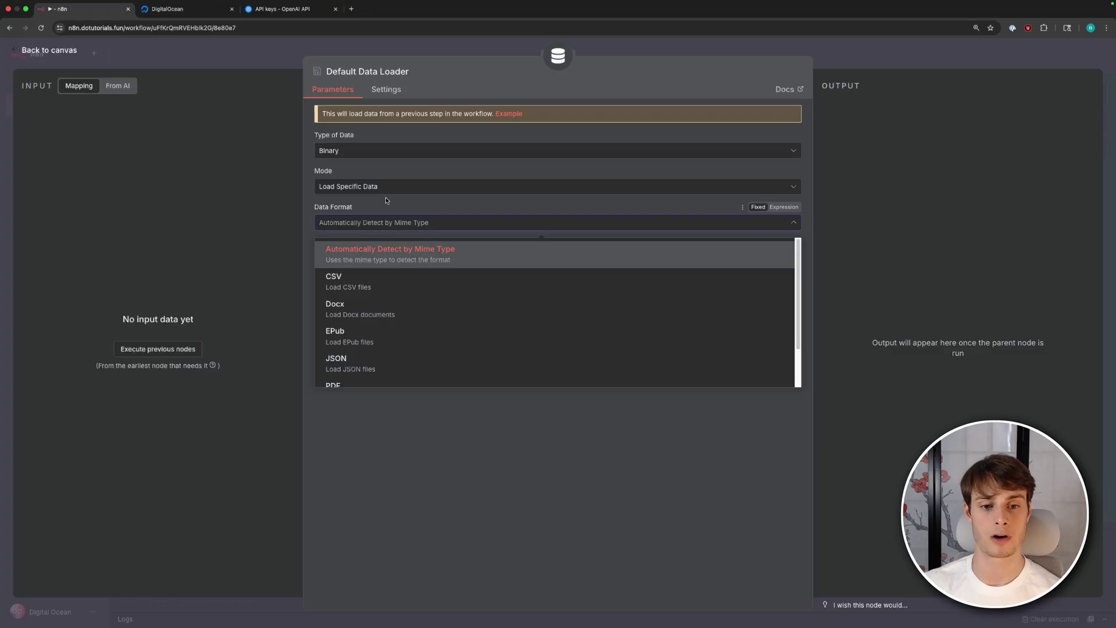
click(381, 254)
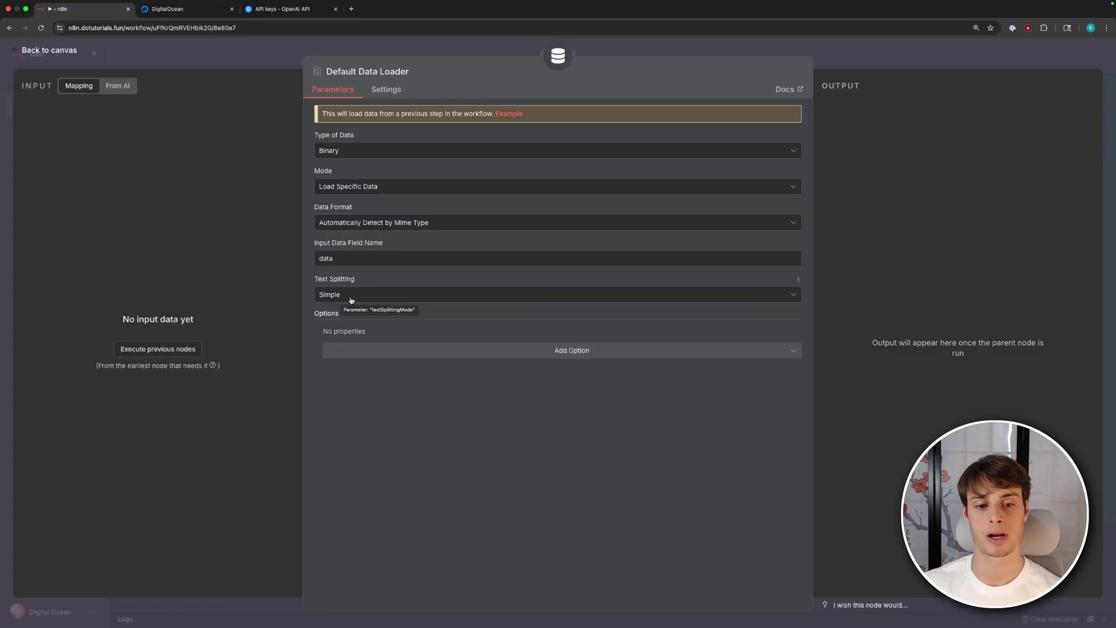
click(351, 296)
click(396, 356)
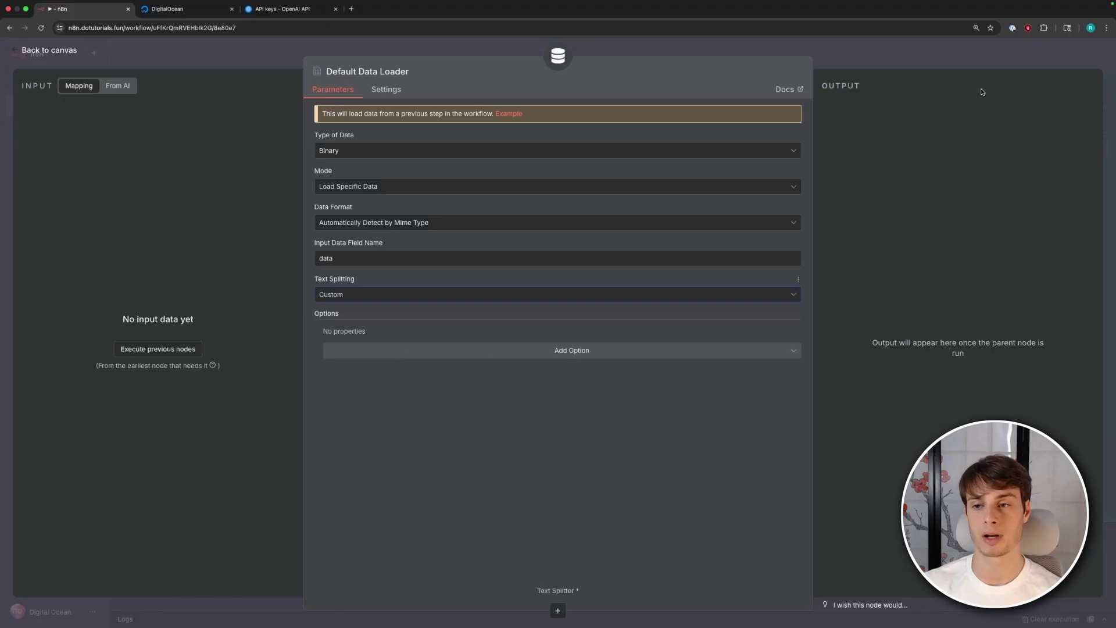
click(902, 46)
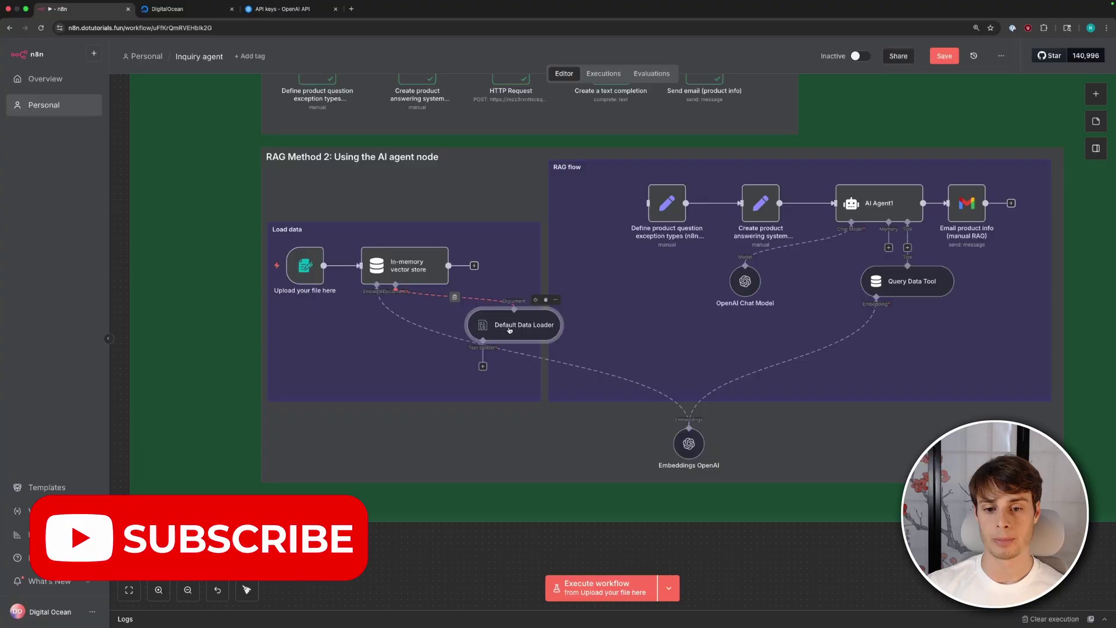
Step: Set the Default Data Loader's text splitting back to Simple and return to the canvas
double_click(506, 323)
click(372, 294)
click(383, 320)
key(Escape)
Step: Execute the workflow from the Upload your file here trigger and submit droplet_list_docs.txt through the RAG upload form
mouse_move(274, 266)
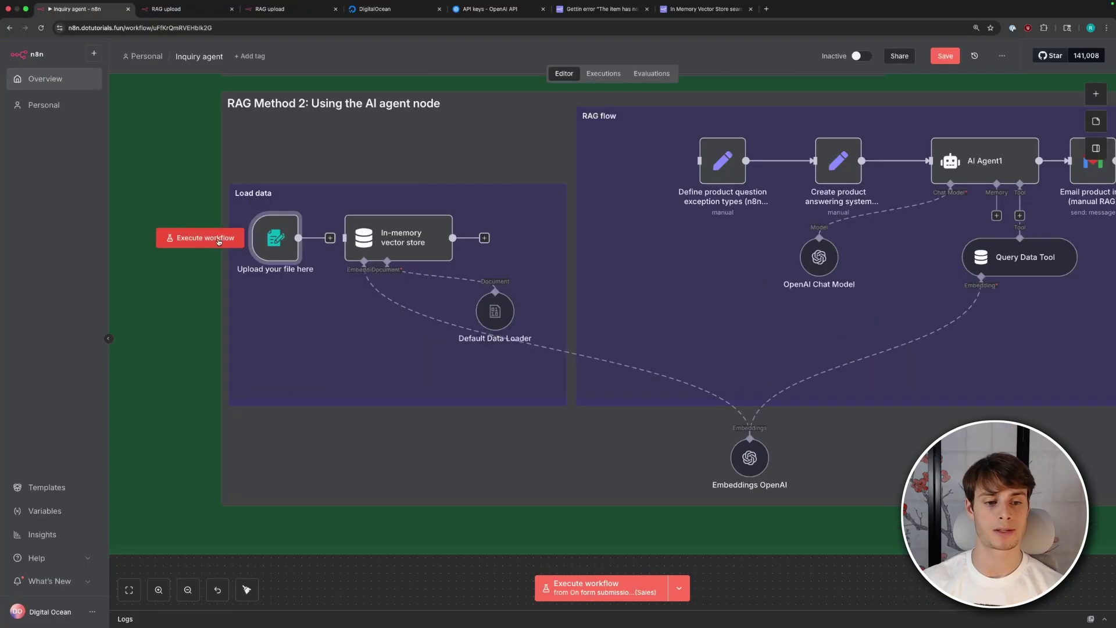
click(221, 240)
click(482, 166)
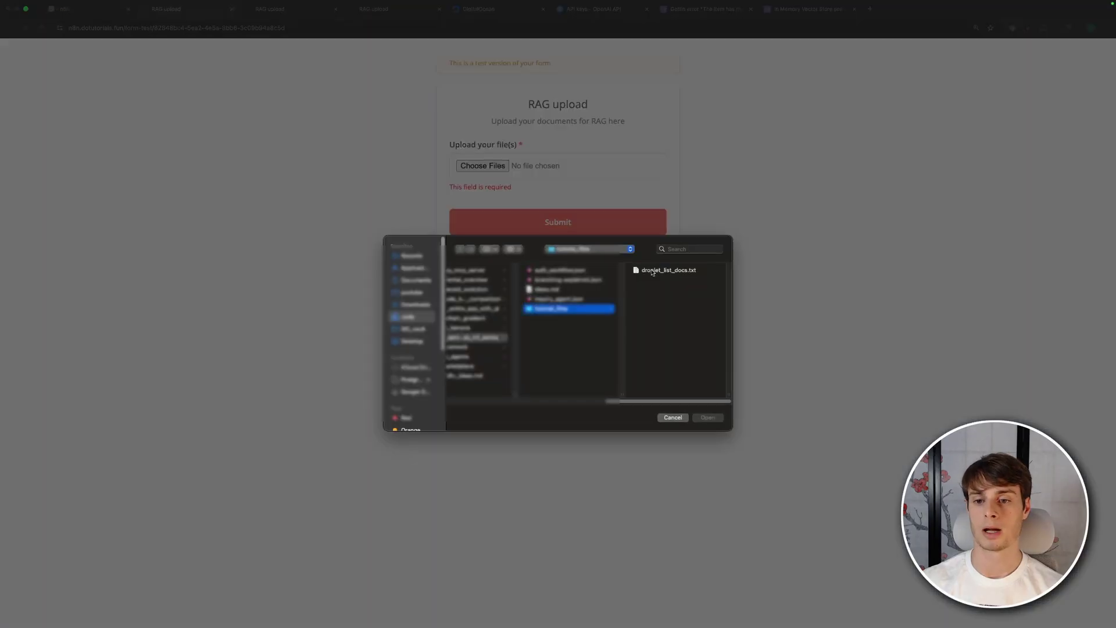
click(669, 270)
click(708, 417)
click(578, 222)
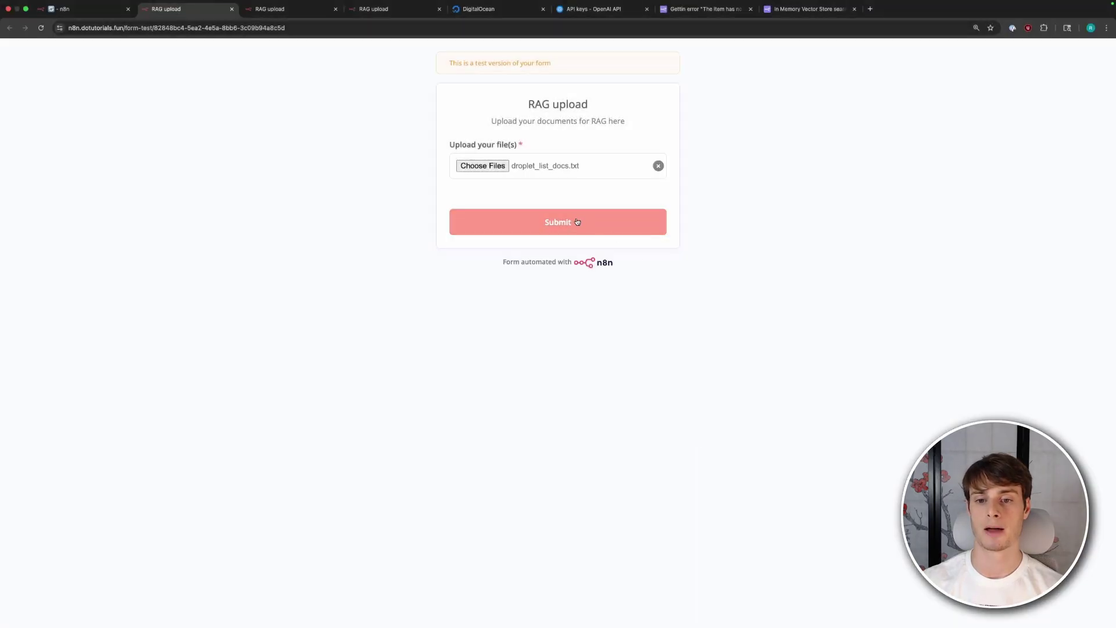
click(231, 8)
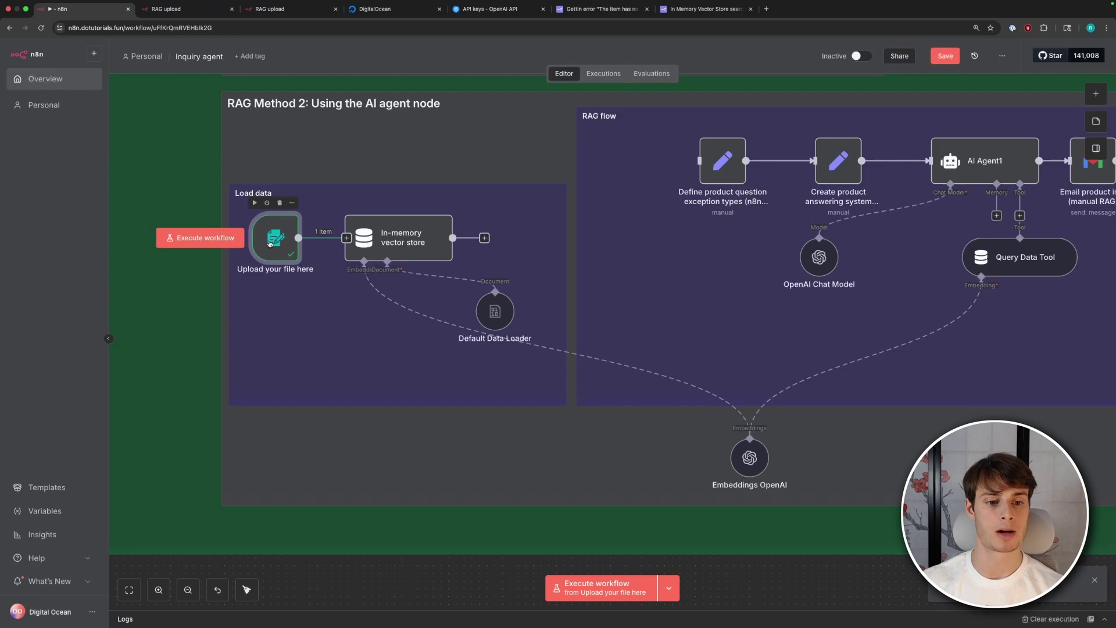
Step: Examine the Upload your file here node's output in schema, table, JSON and binary views, comparing the binary field name with the form's field name
double_click(268, 243)
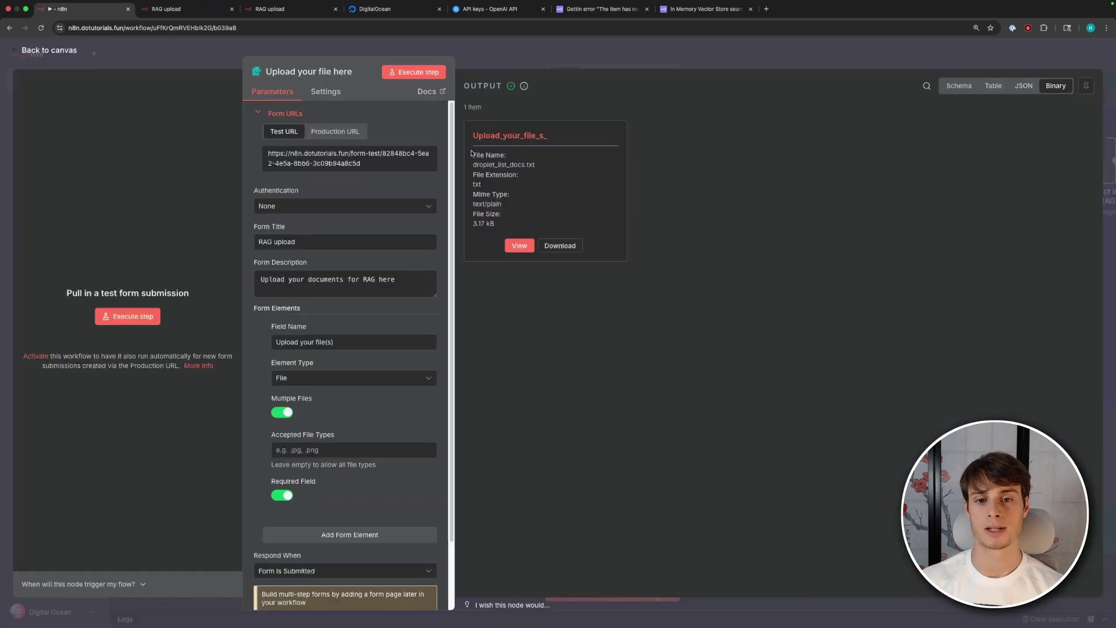
click(958, 86)
click(993, 85)
click(1023, 86)
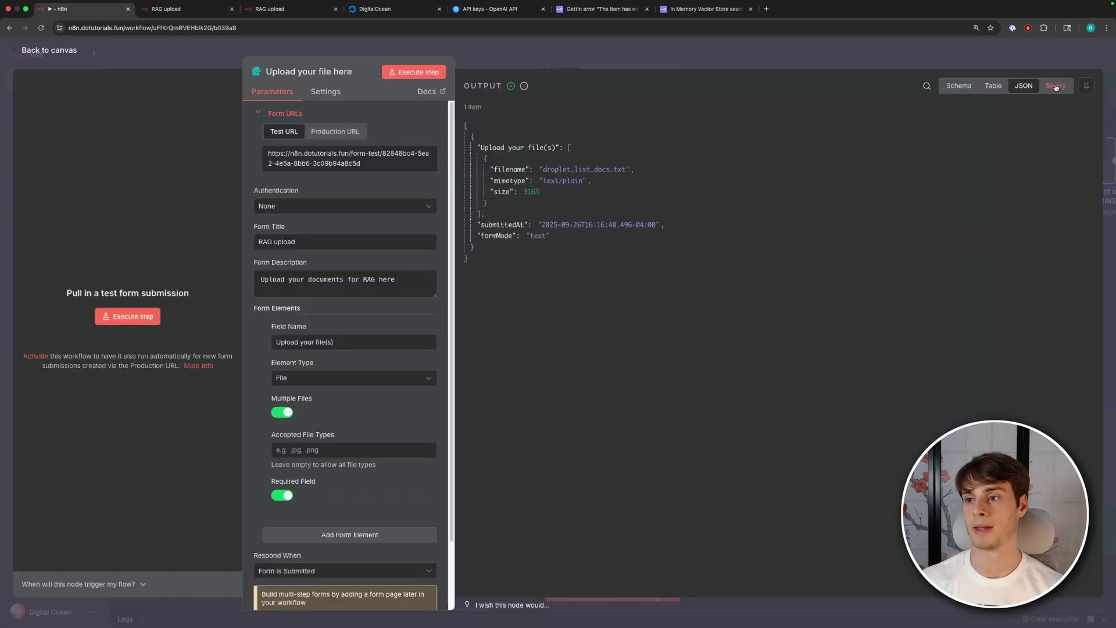
click(1056, 86)
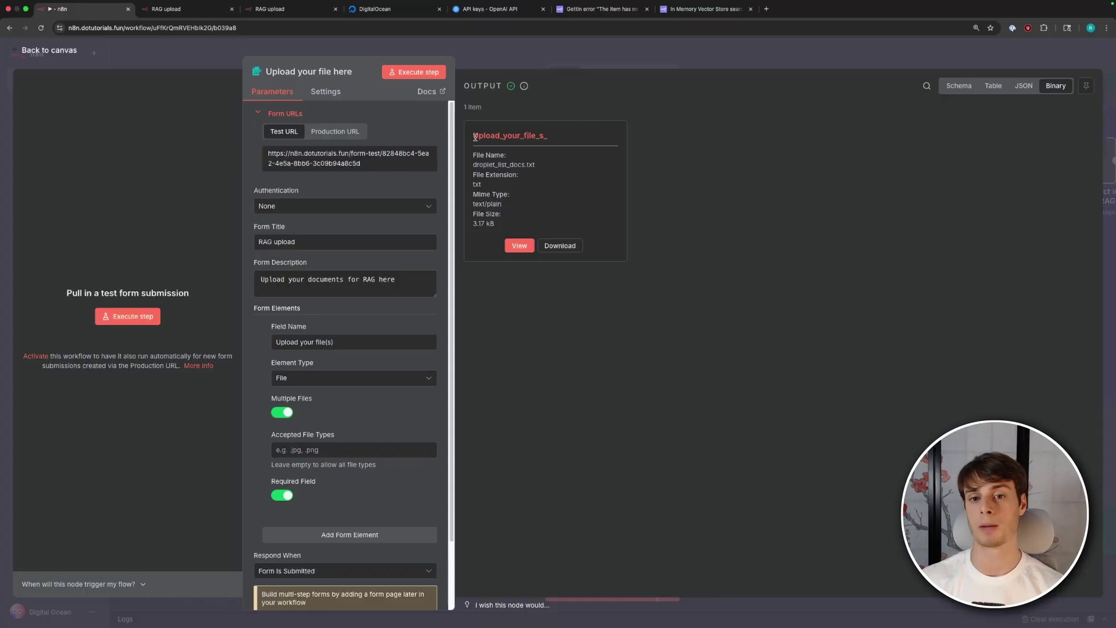
drag(475, 137, 496, 136)
drag(344, 341, 252, 342)
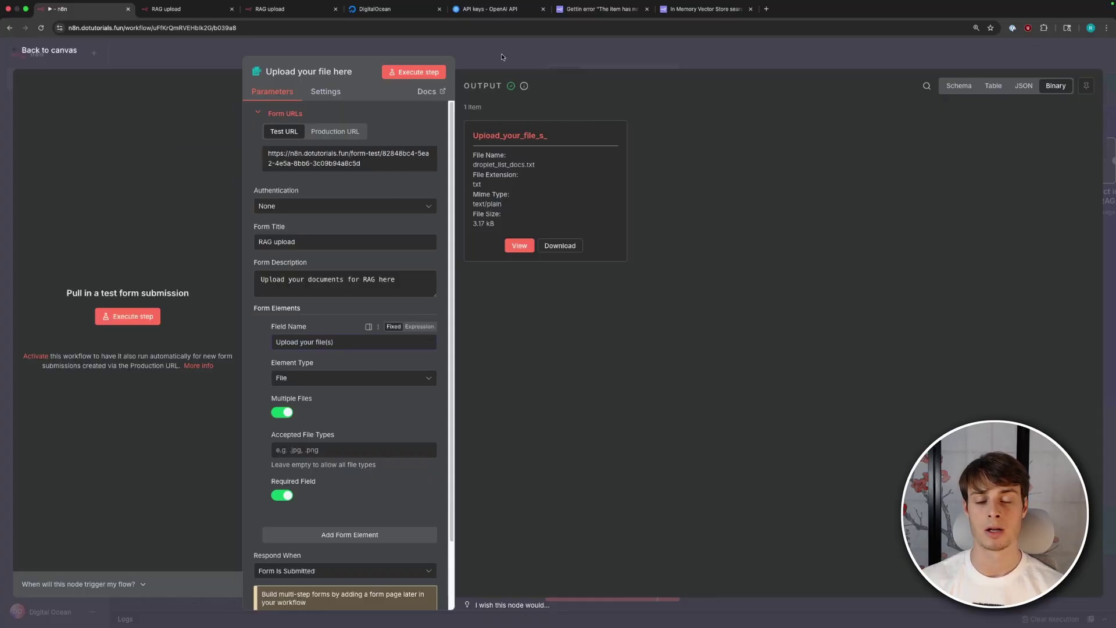
key(Escape)
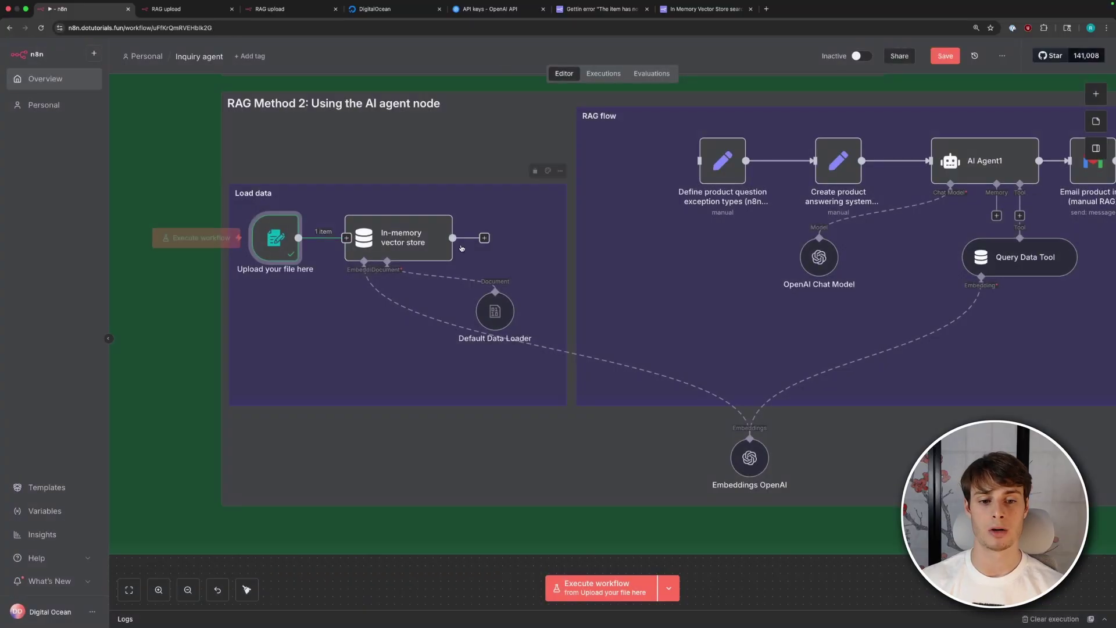
Step: Set the Default Data Loader's input data field name to Upload_your_file_s_ and return to the canvas
double_click(508, 322)
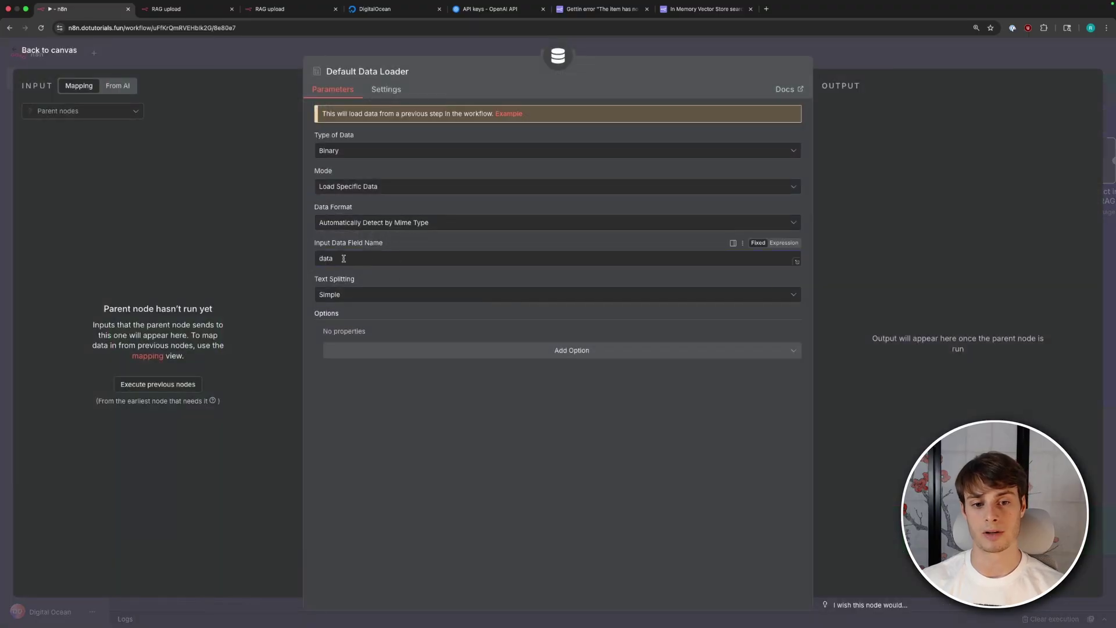
drag(341, 257, 321, 257)
text(Upload_your_file_s_)
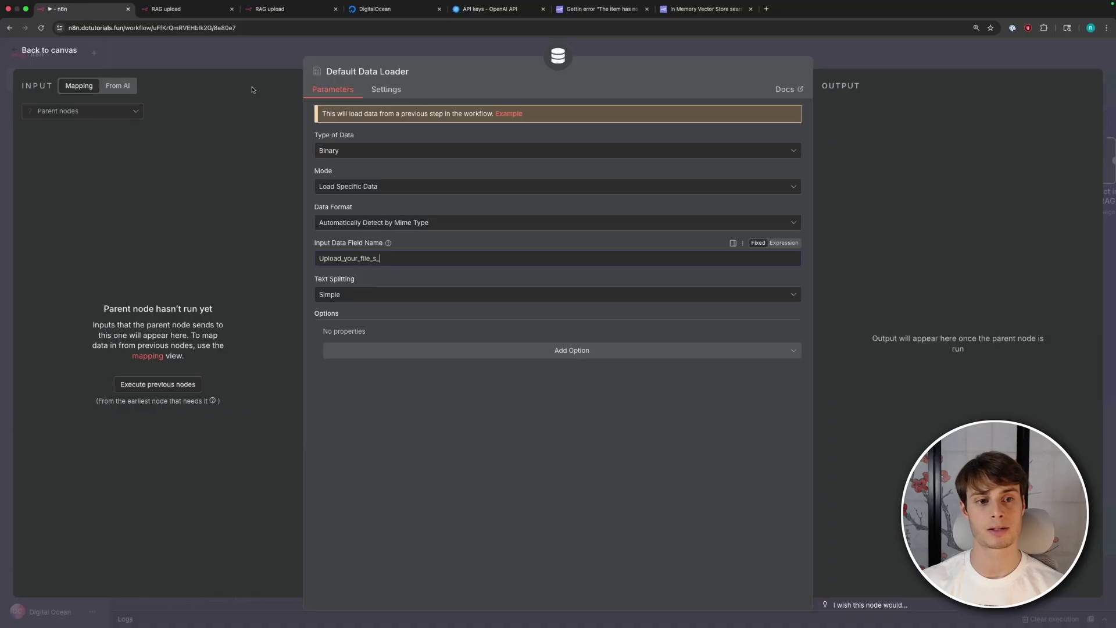
click(256, 60)
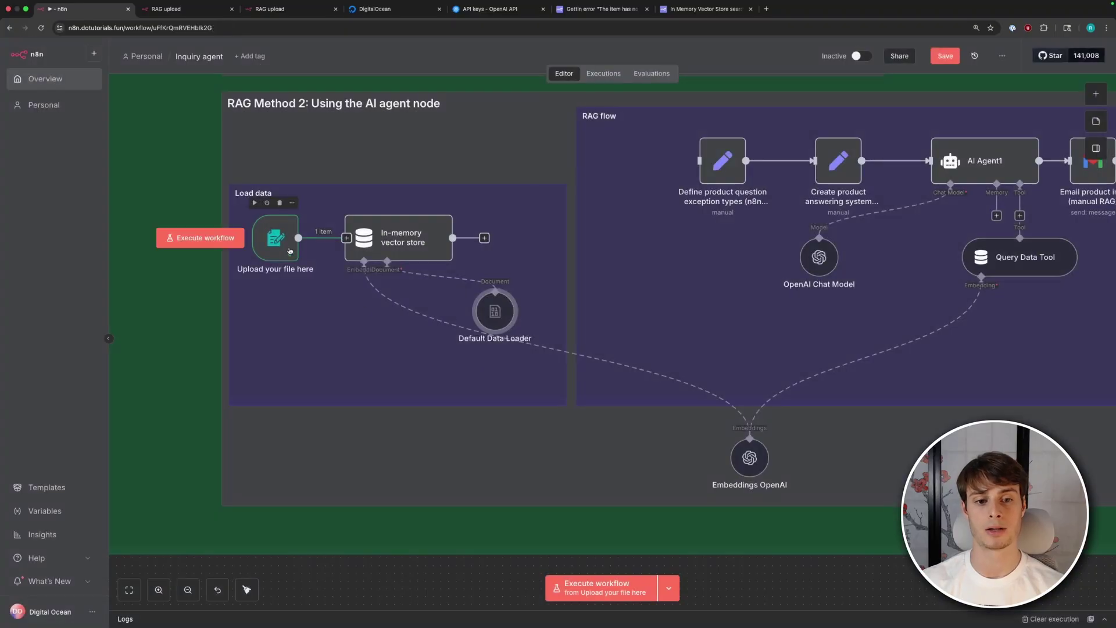
Step: Compare the Upload your file here node's form field name with the binary field name in its output, and return to the canvas
double_click(274, 239)
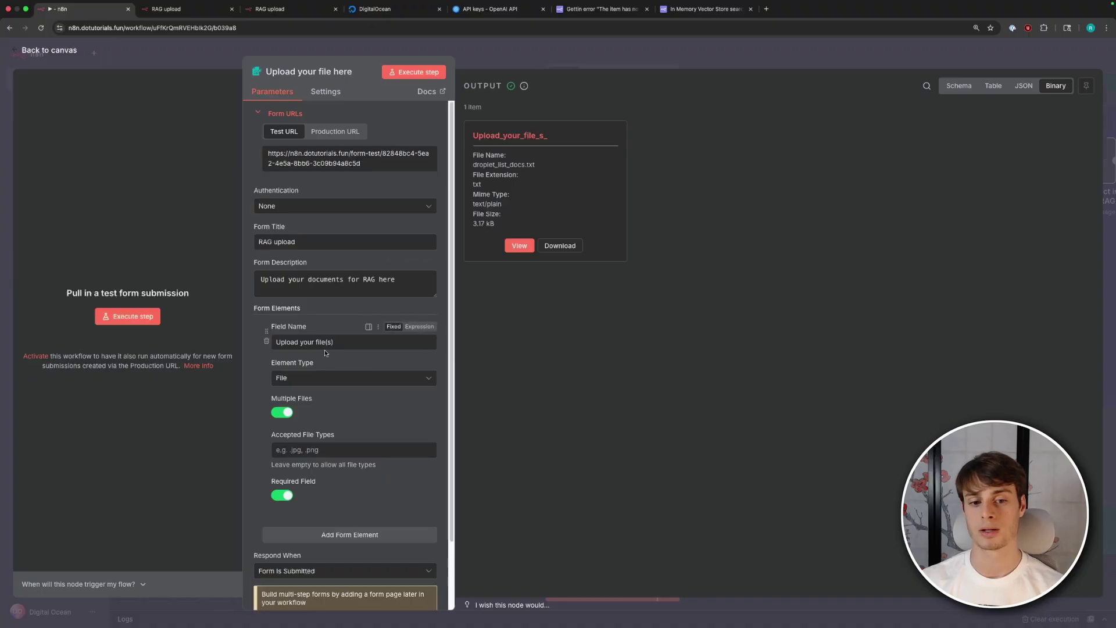
drag(498, 134, 512, 135)
click(494, 139)
double_click(510, 138)
key(Escape)
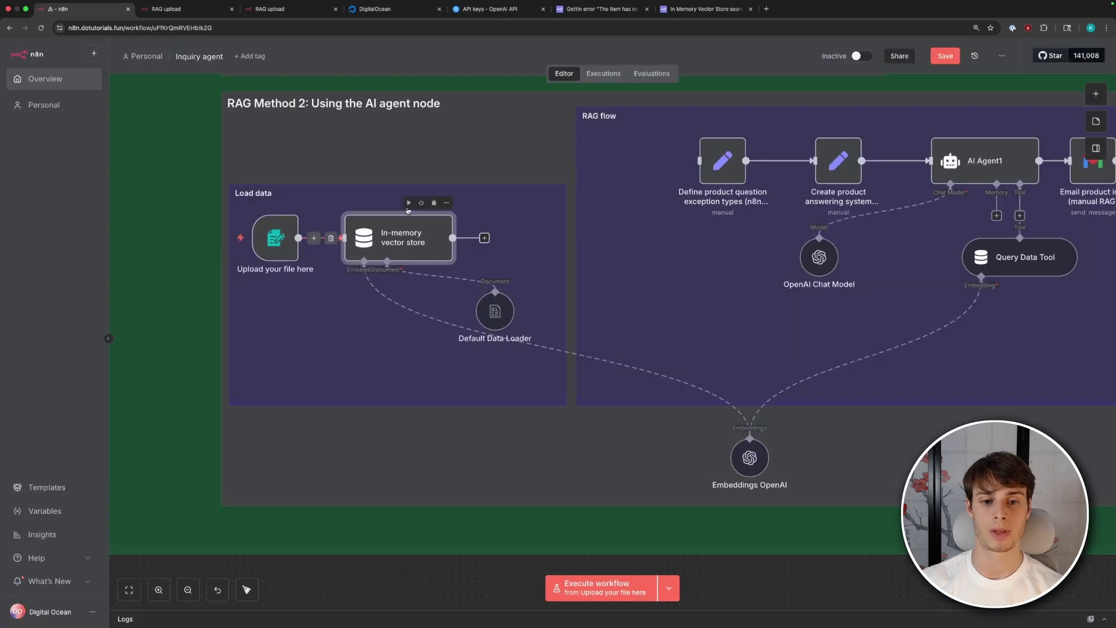
Step: Execute the In-memory vector store node to load the document uploaded through the RAG form
click(409, 203)
scroll(830, 468, down, 1)
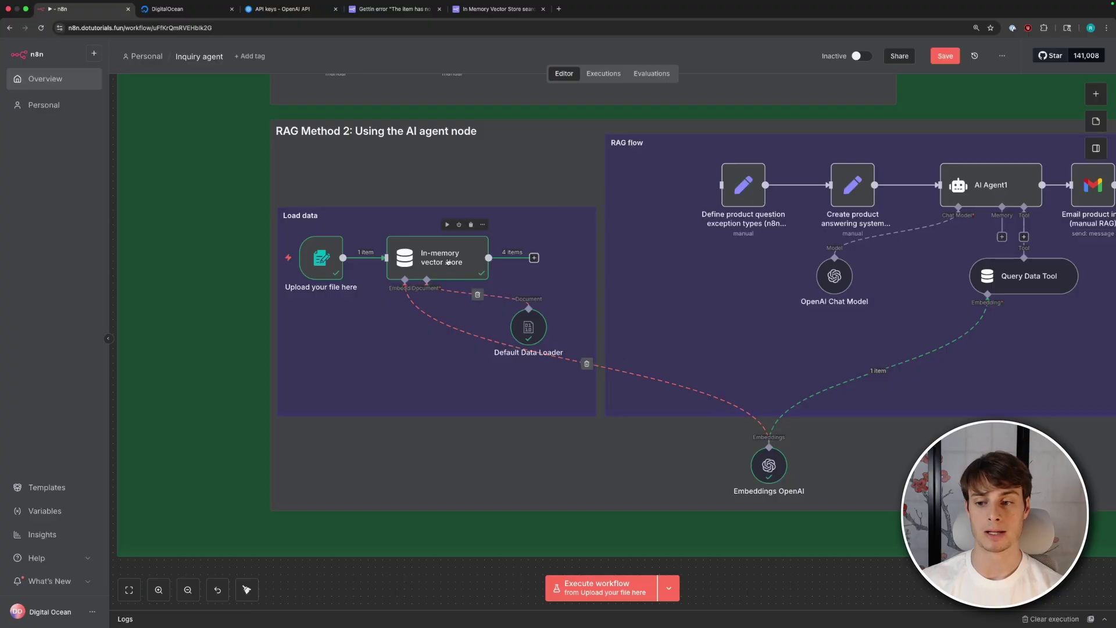
scroll(448, 257, right, 5)
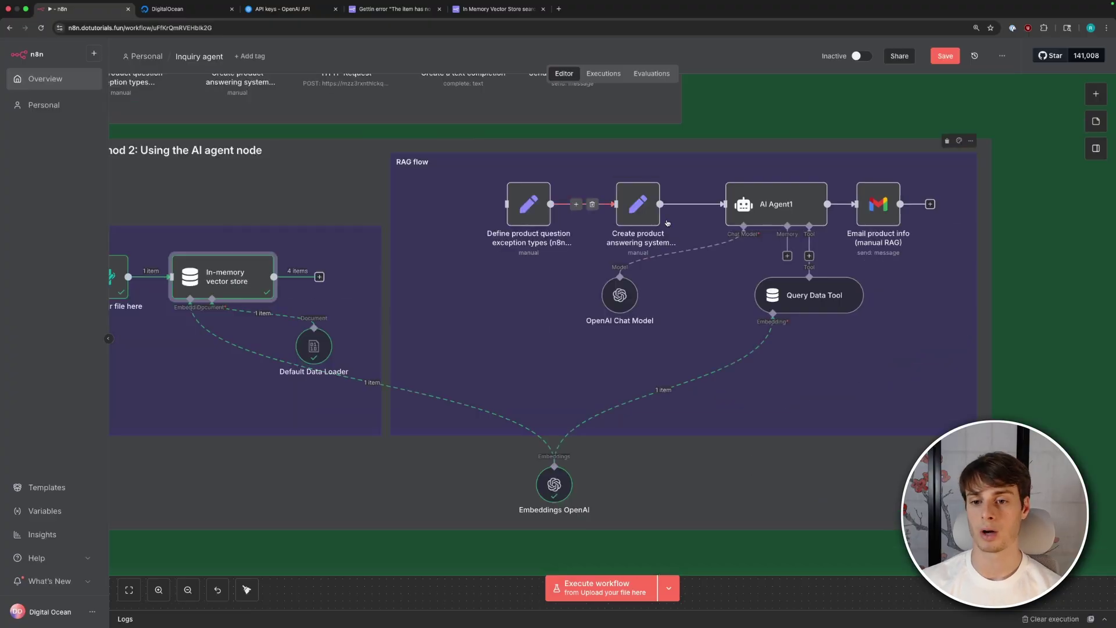
Step: Isolate the RAG flow's AI Agent by removing the two product-question nodes before it and disconnecting the Query Data Tool and email node
drag(474, 171, 694, 256)
drag(539, 218, 866, 624)
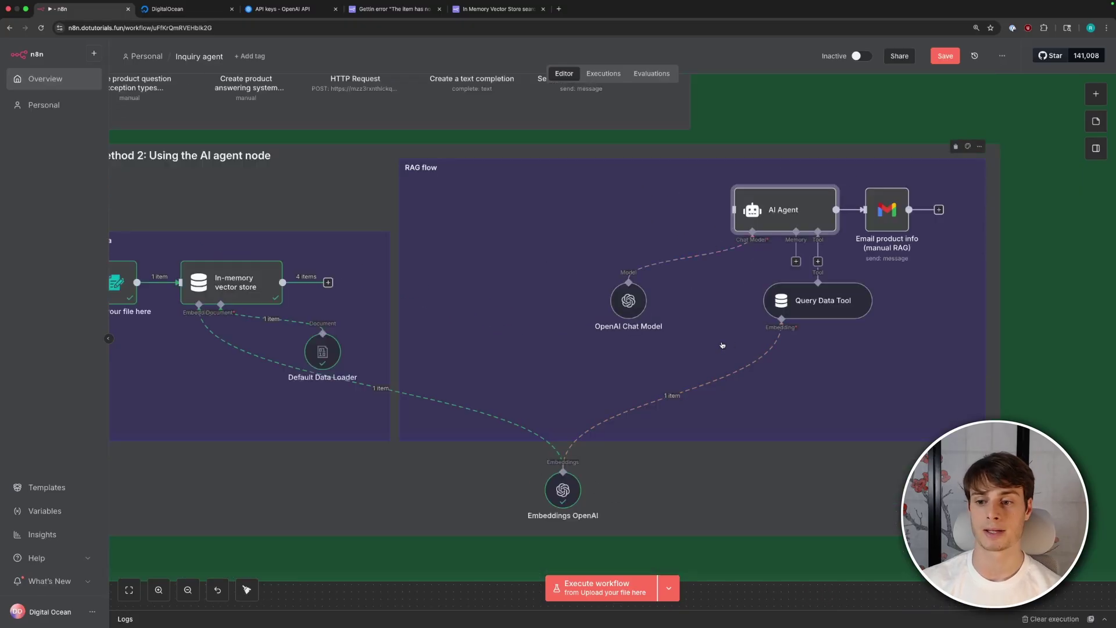
click(818, 258)
drag(830, 306, 830, 356)
drag(794, 210, 744, 209)
click(833, 210)
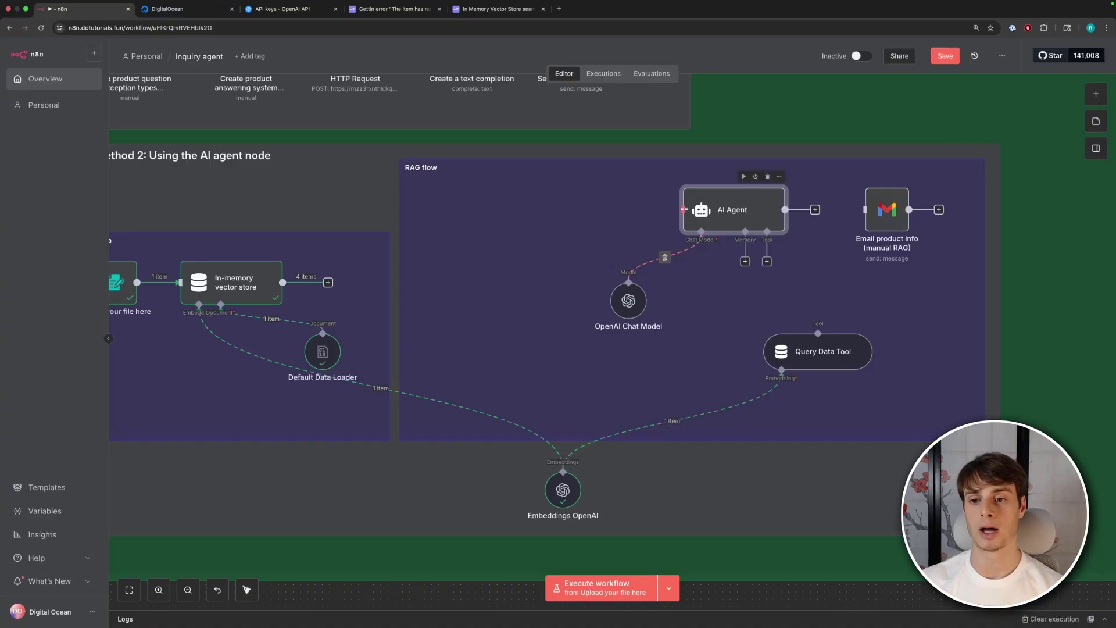
Step: Set the AI Agent's user prompt to "Hello" and clear its system message
double_click(708, 207)
text(Hello)
click(478, 310)
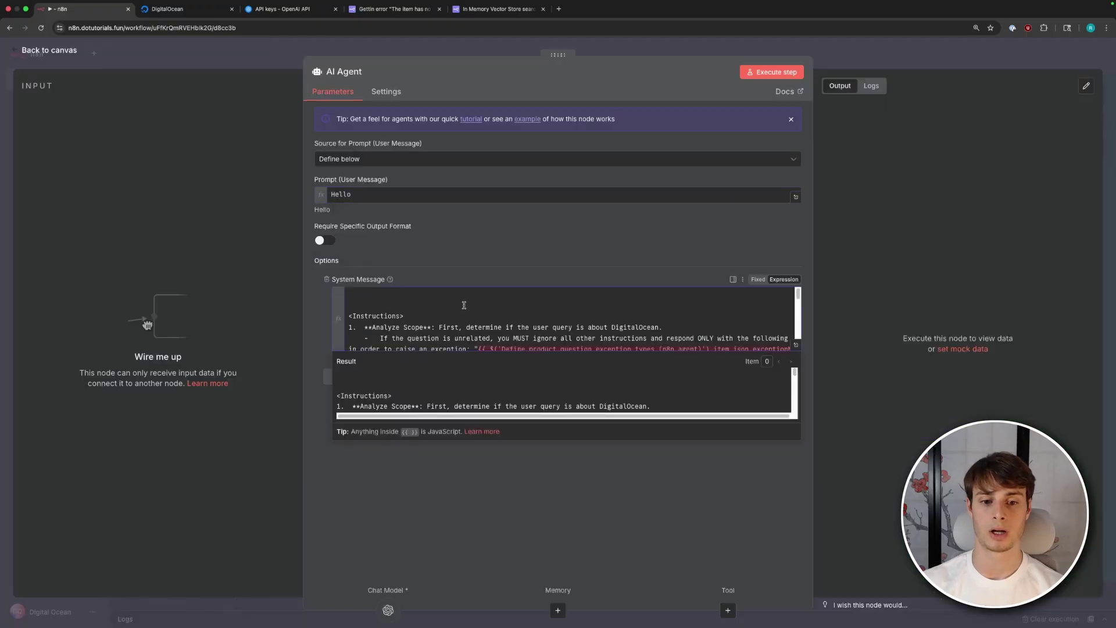
key(super+a)
key(BackSpace)
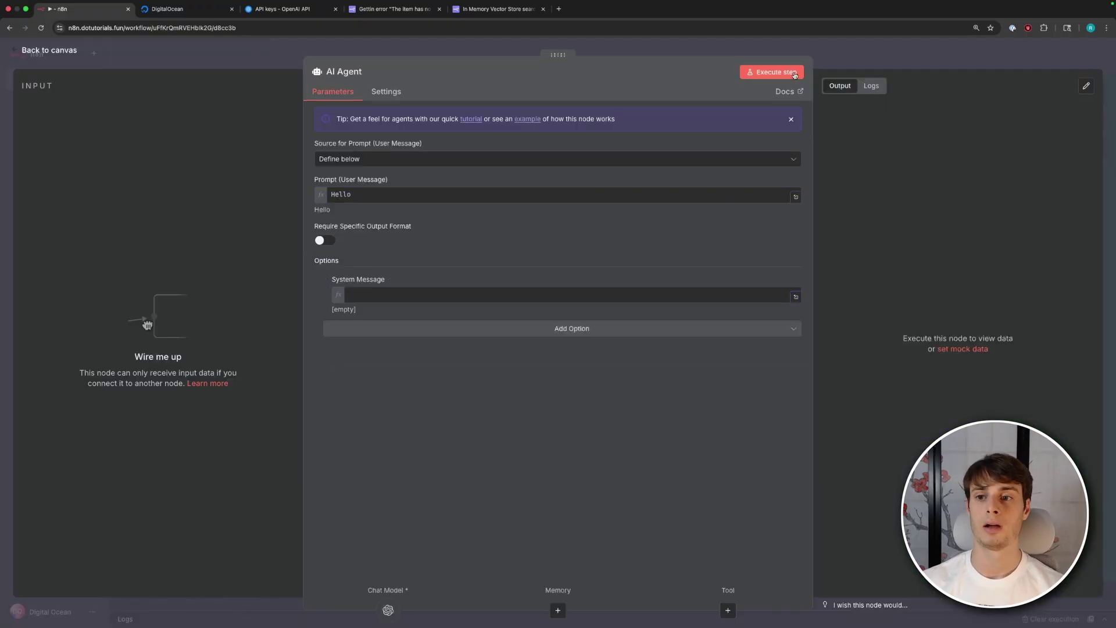
Step: Add a manual trigger in front of the AI Agent and execute the agent with its current prompt
click(771, 72)
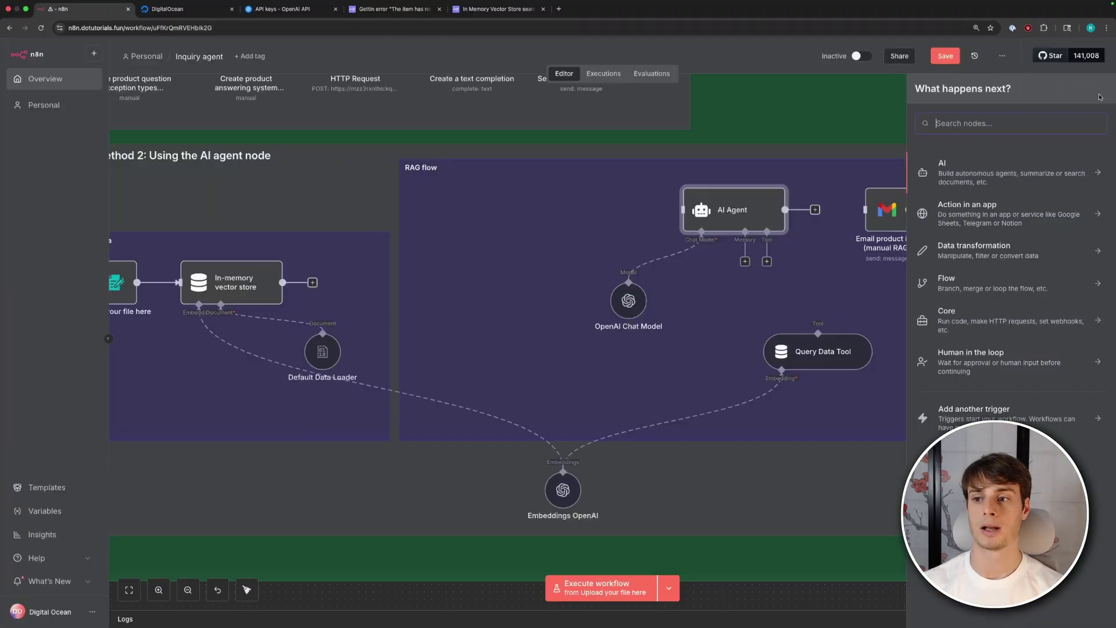
text(manu)
key(Return)
click(496, 210)
click(743, 177)
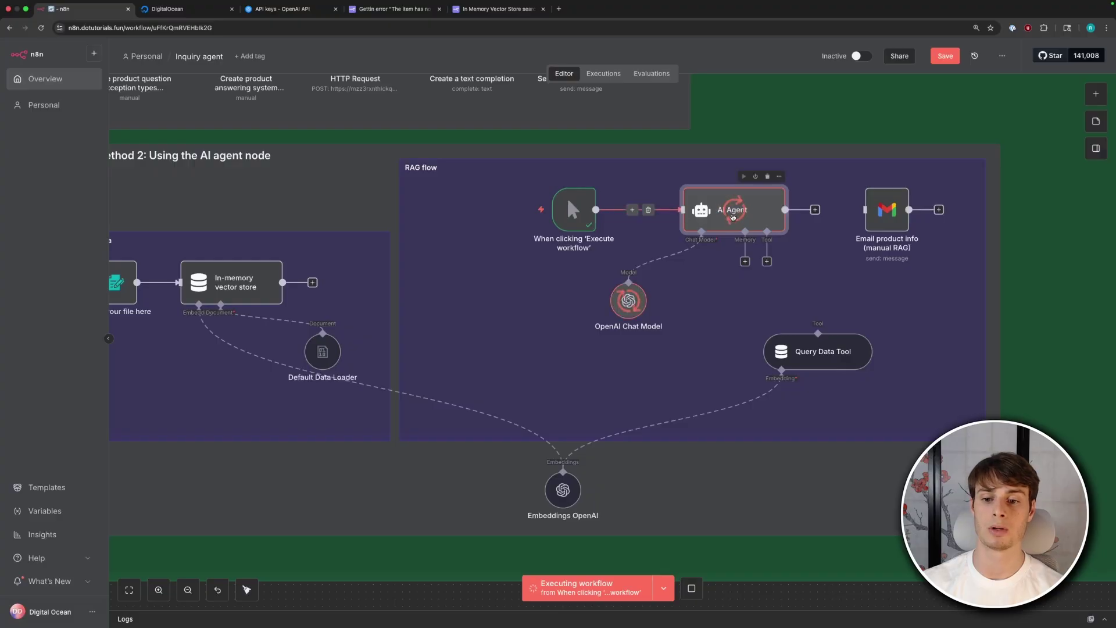
Step: Set the AI Agent's user prompt to "Give me the number after 2" and execute the node
double_click(734, 210)
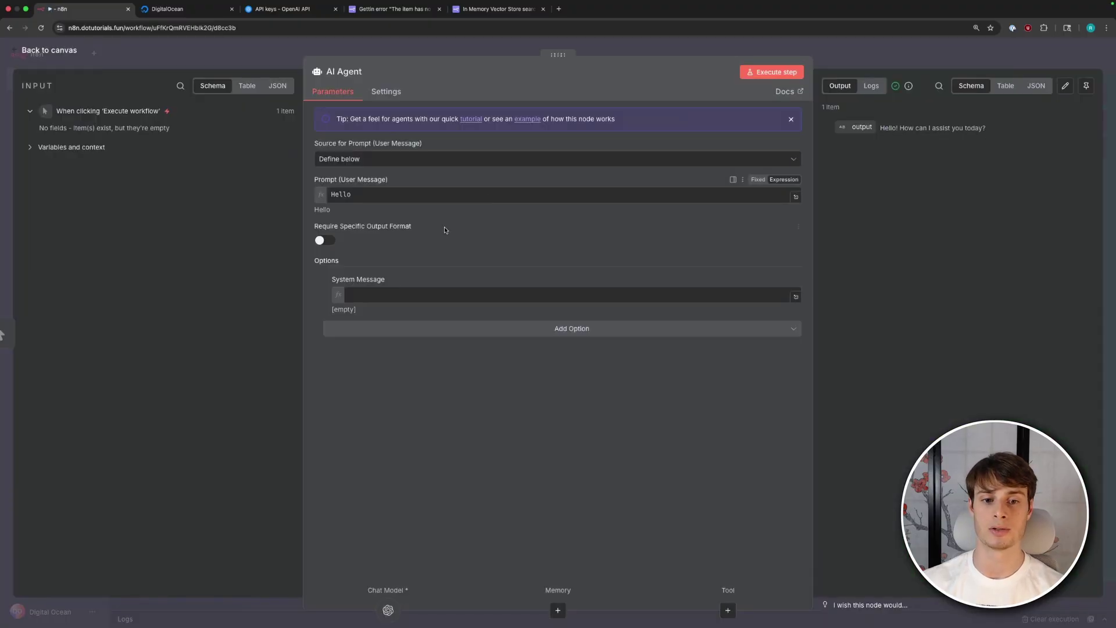
double_click(357, 199)
text(Give me the number after 2)
click(771, 72)
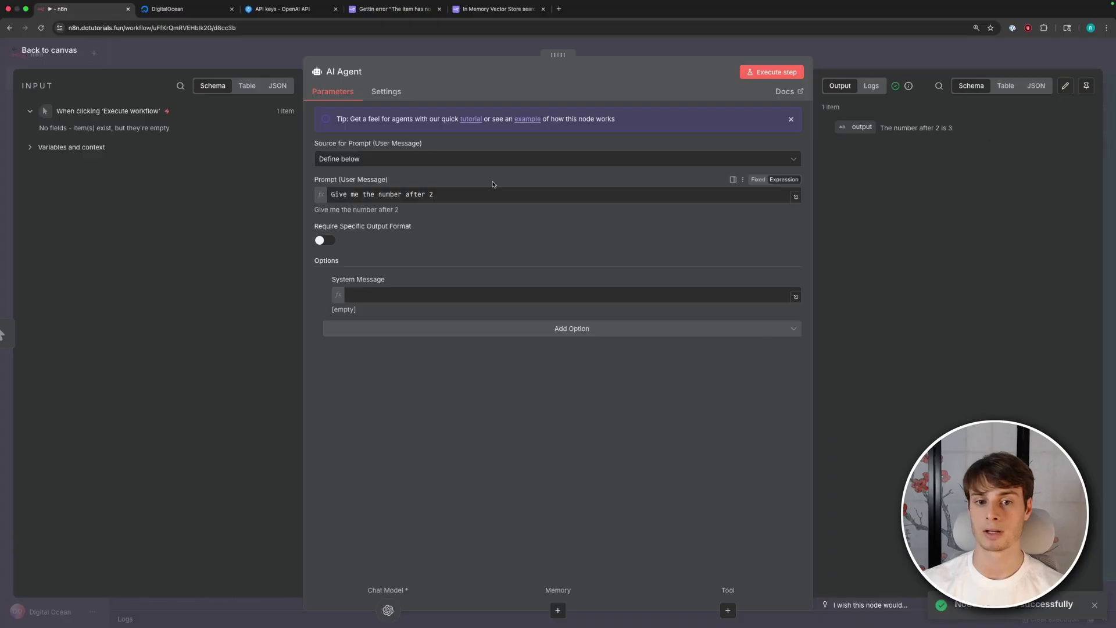
Step: Change the AI Agent's user prompt to "Give me the next number", execute the node, read its reply and return to the canvas
drag(494, 195, 262, 169)
text(Give)
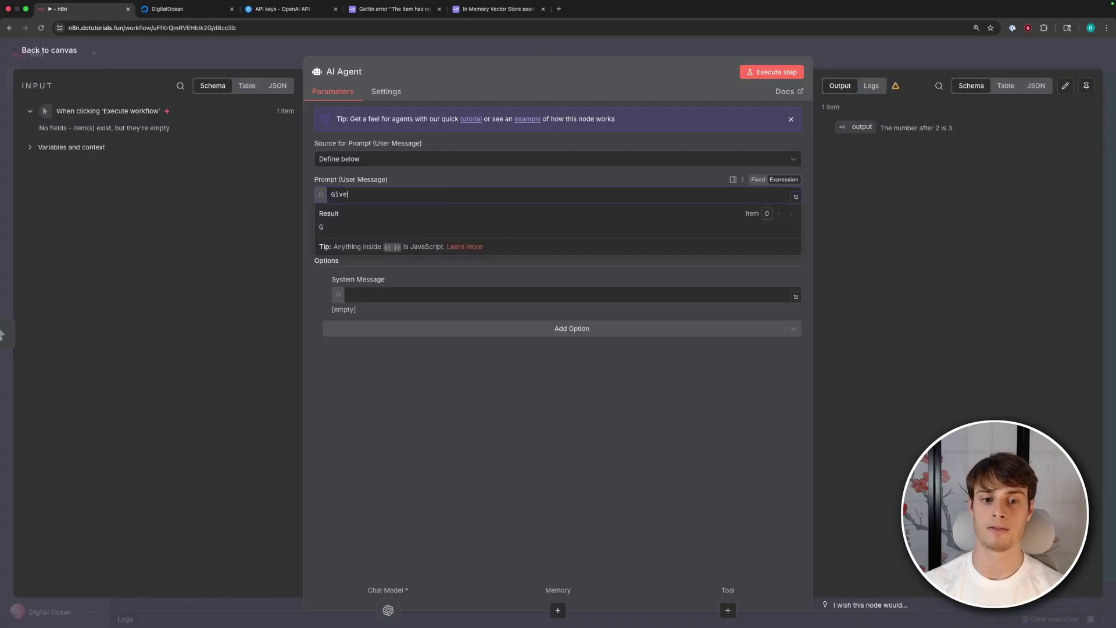
text( me the next numb)
text(er)
click(772, 72)
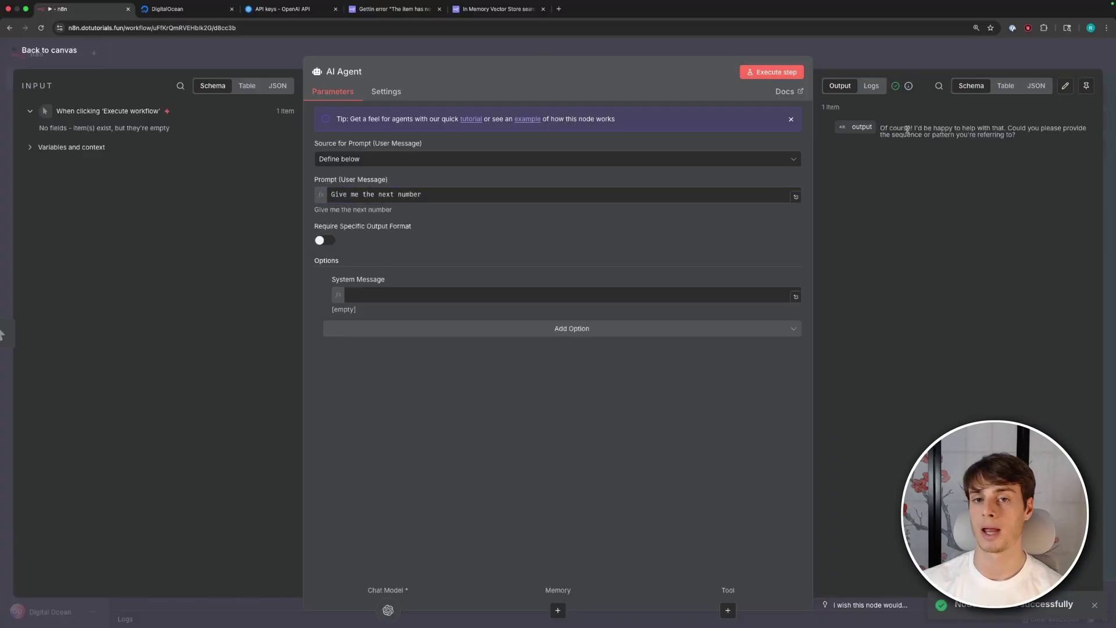
drag(905, 129, 959, 136)
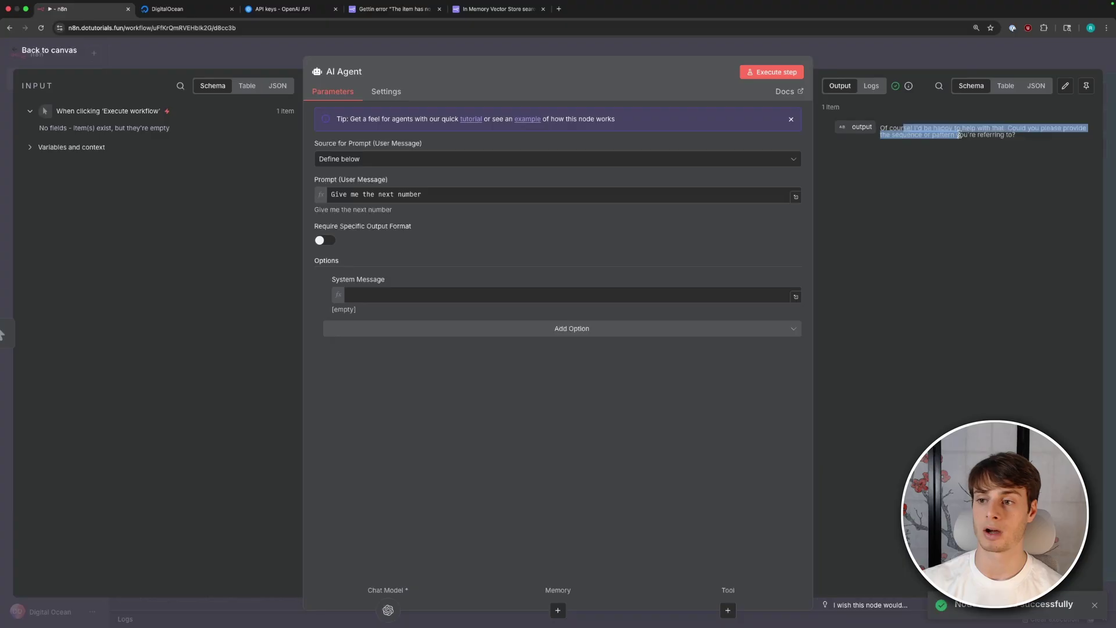
click(684, 46)
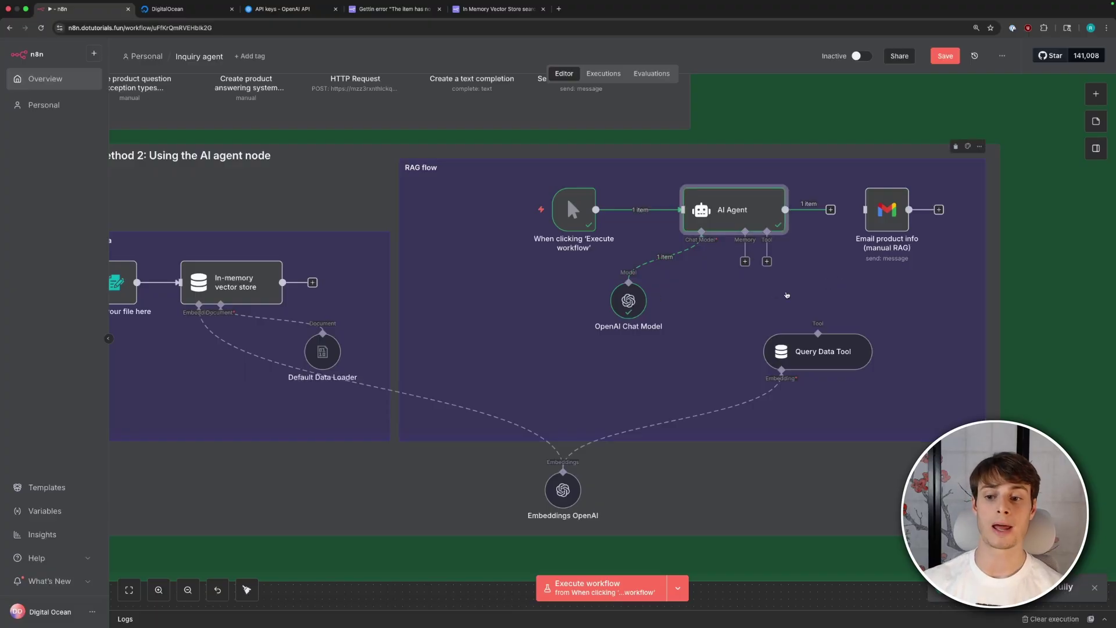
Step: Save the workflow and look at the Alternative - chat note beside RAG method 1
scroll(820, 283, left, 3)
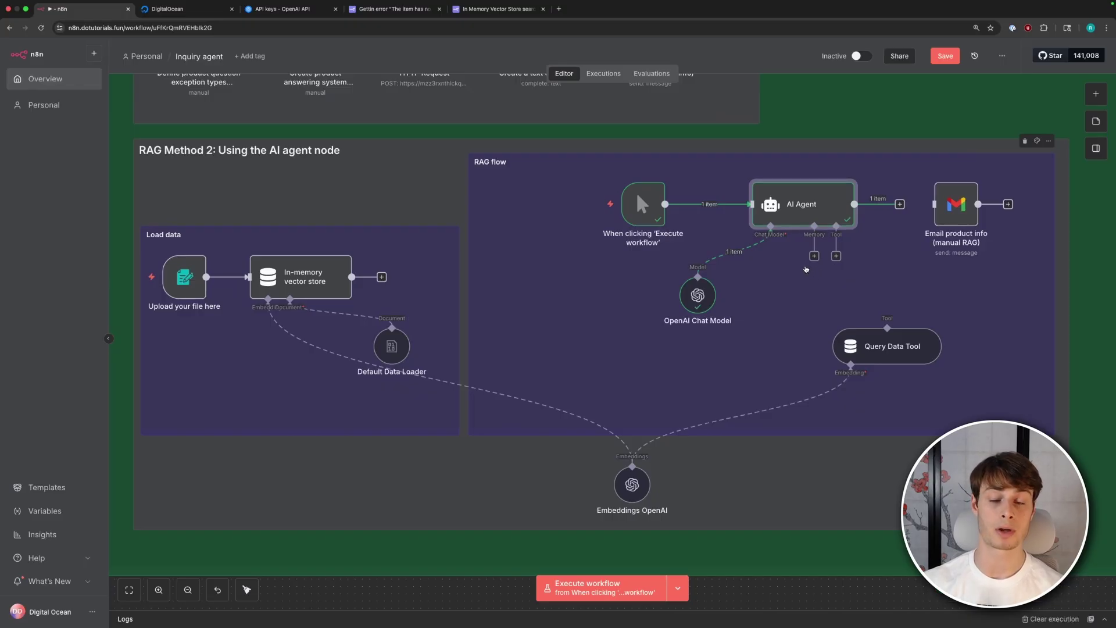
key(cmd+s)
scroll(756, 203, up, 5)
scroll(756, 204, right, 2)
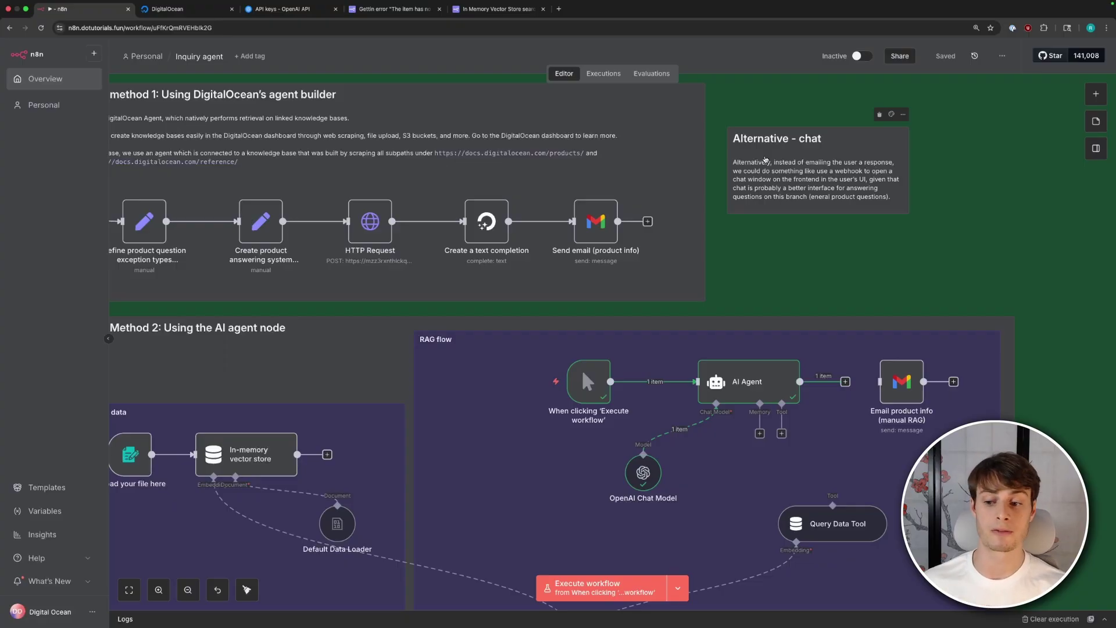
Step: Move the Query Data Tool beneath the AI Agent and reconnect it to the agent's Tool input
scroll(764, 318, down, 5)
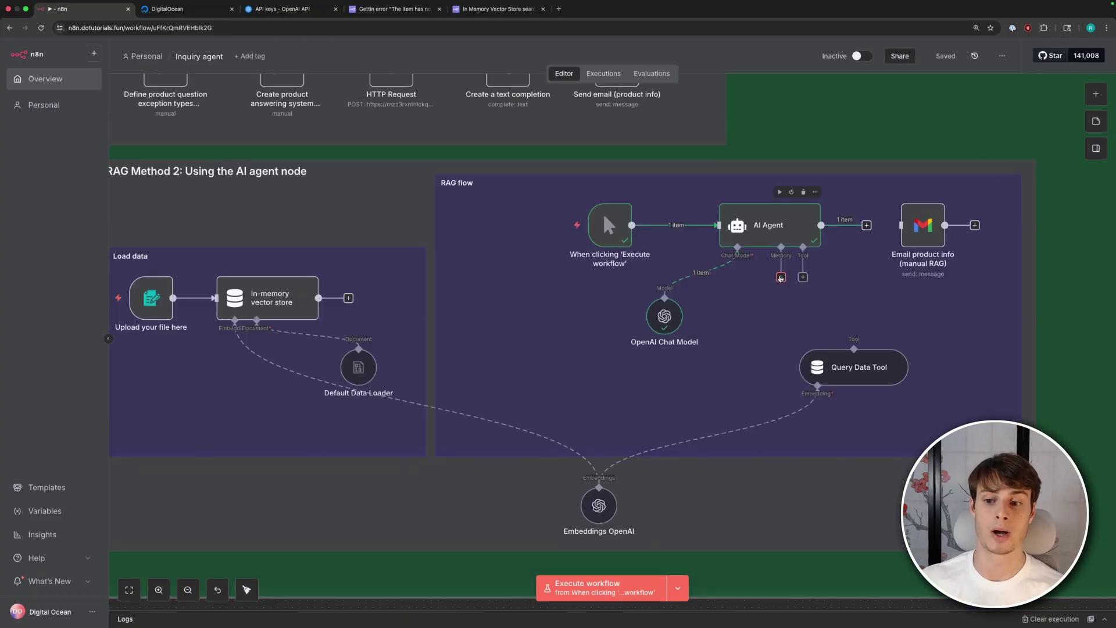
drag(859, 364, 822, 351)
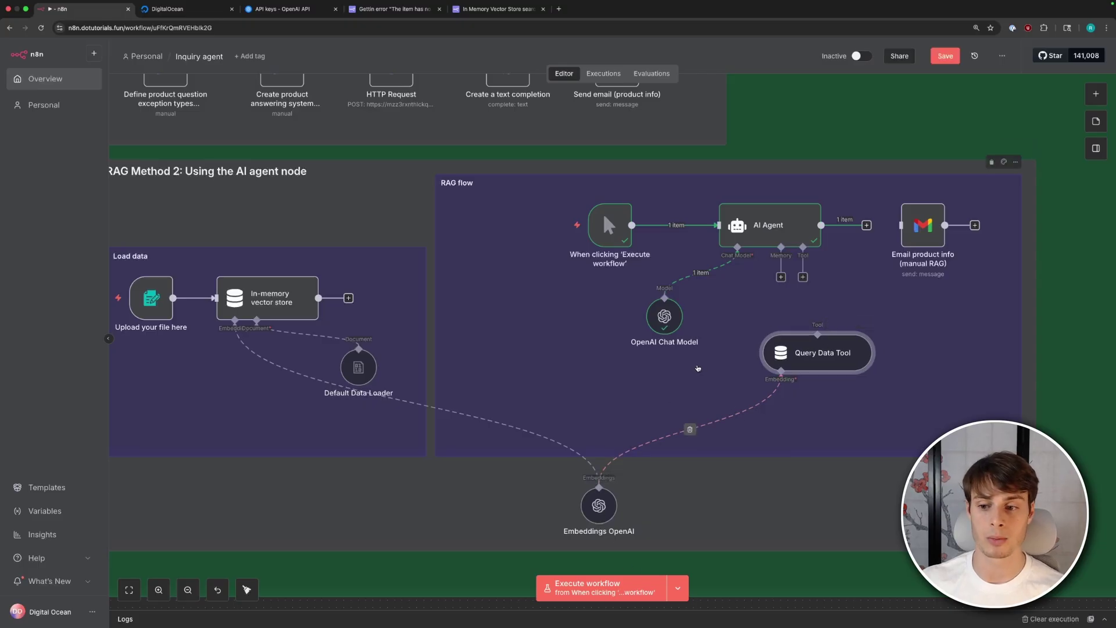
drag(825, 352, 811, 323)
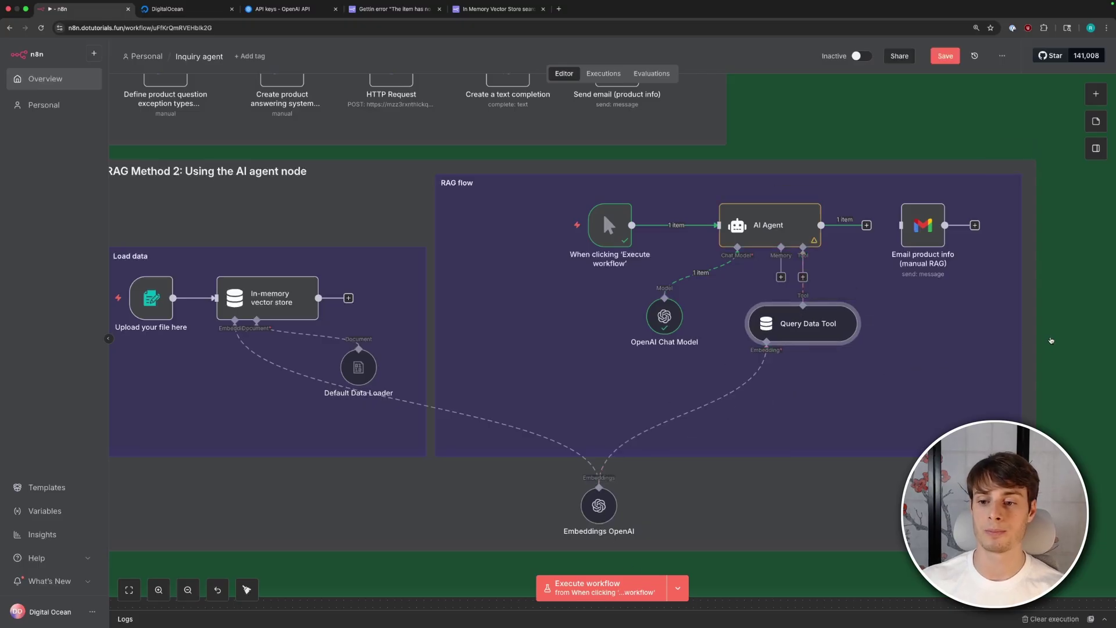
Step: Compare the memory key in the Query Data Tool with the one in the In-memory vector store node
key(Return)
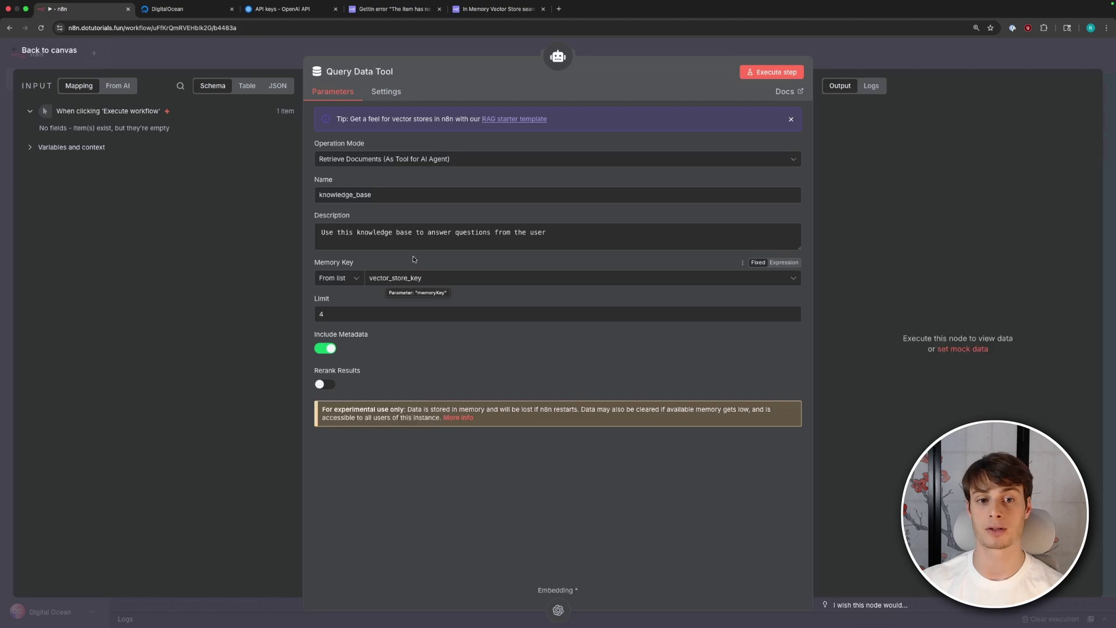
key(Escape)
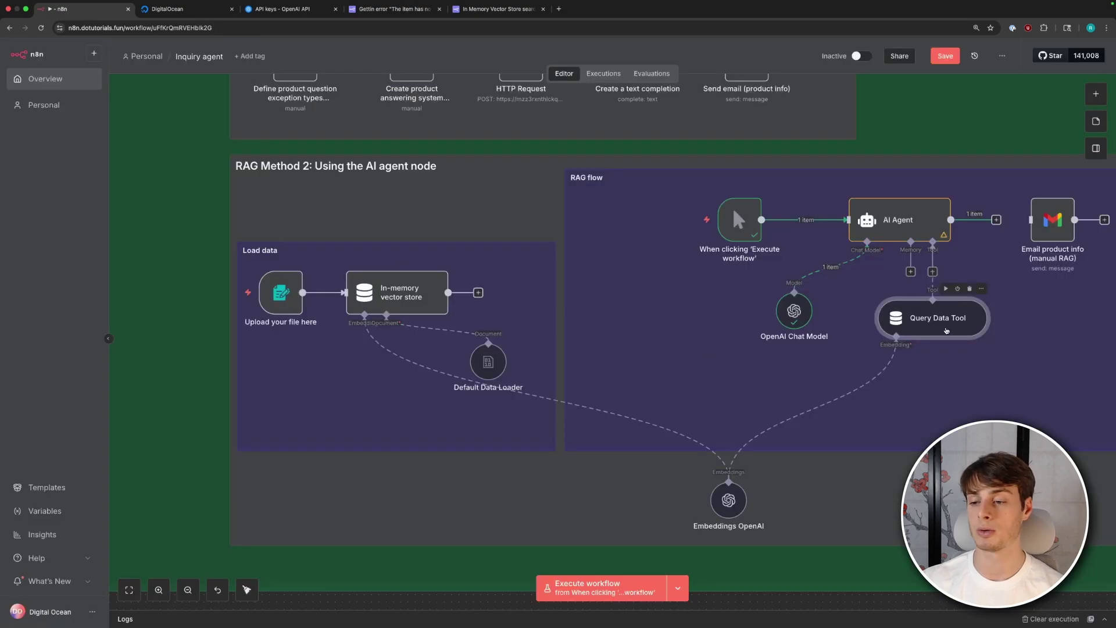
double_click(411, 296)
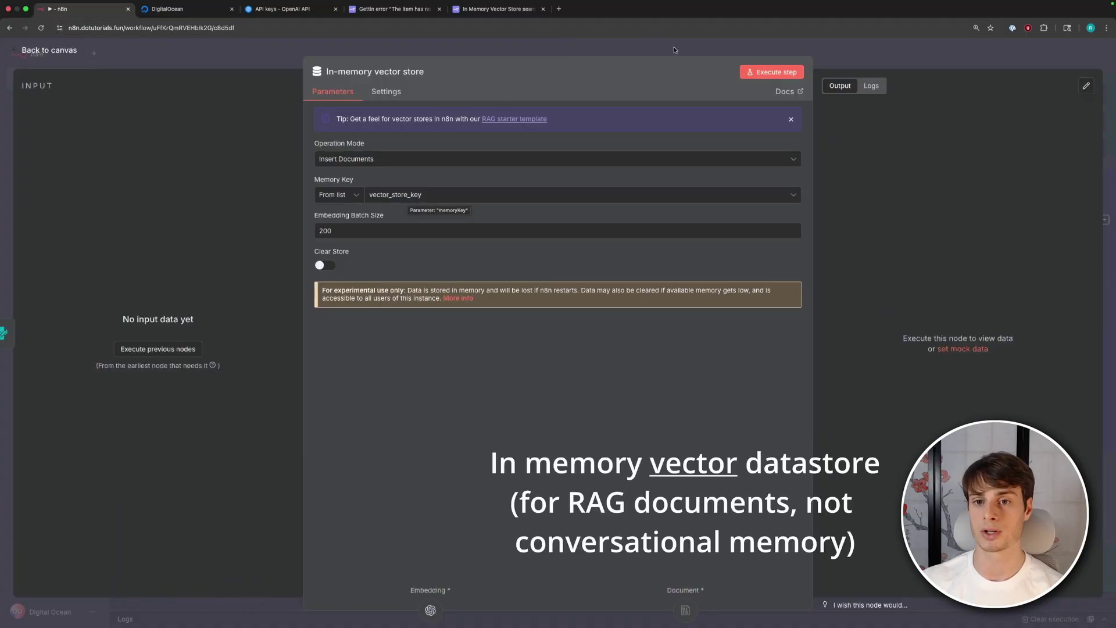
key(Escape)
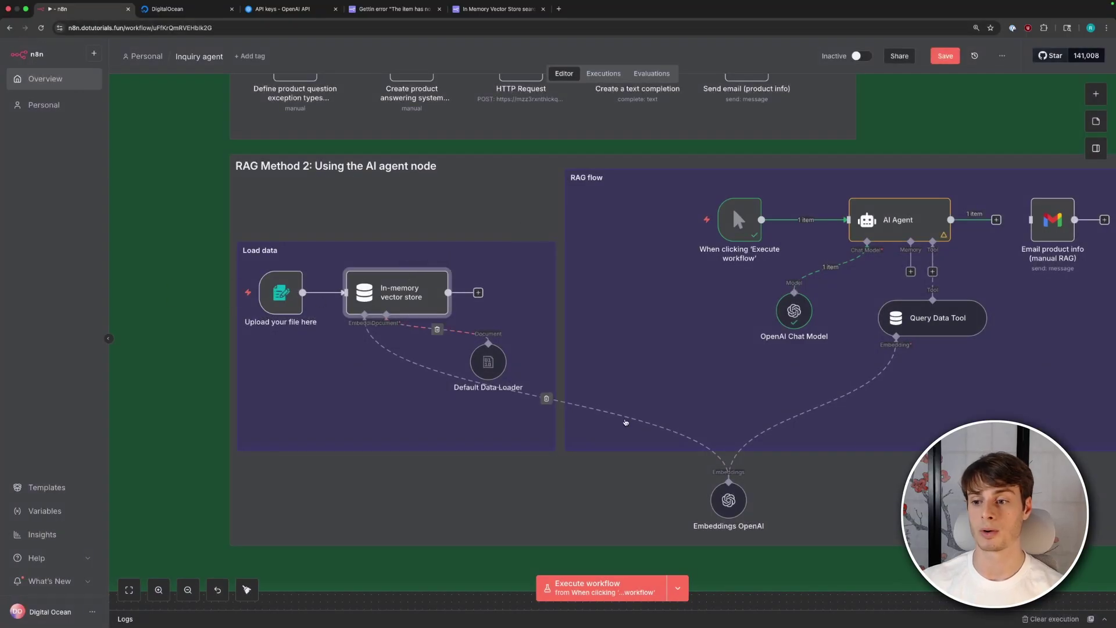
scroll(696, 459, down, 2)
scroll(696, 459, right, 2)
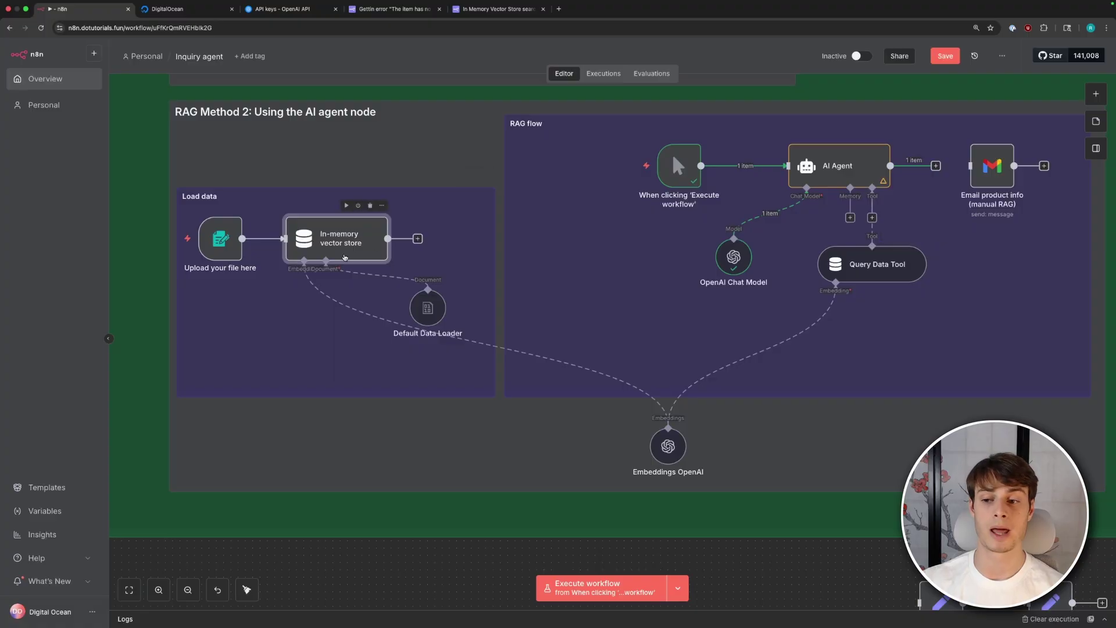
Step: Put the exception types and system prompt nodes back between the manual trigger and the AI Agent, and connect them in sequence
drag(857, 267, 858, 259)
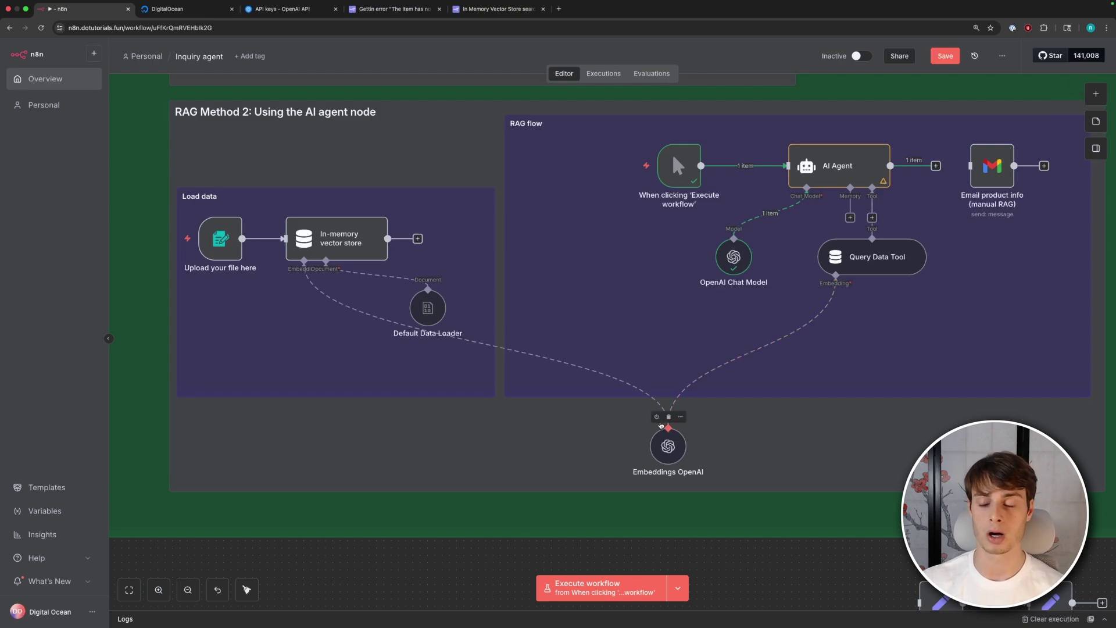
scroll(744, 213, right, 3)
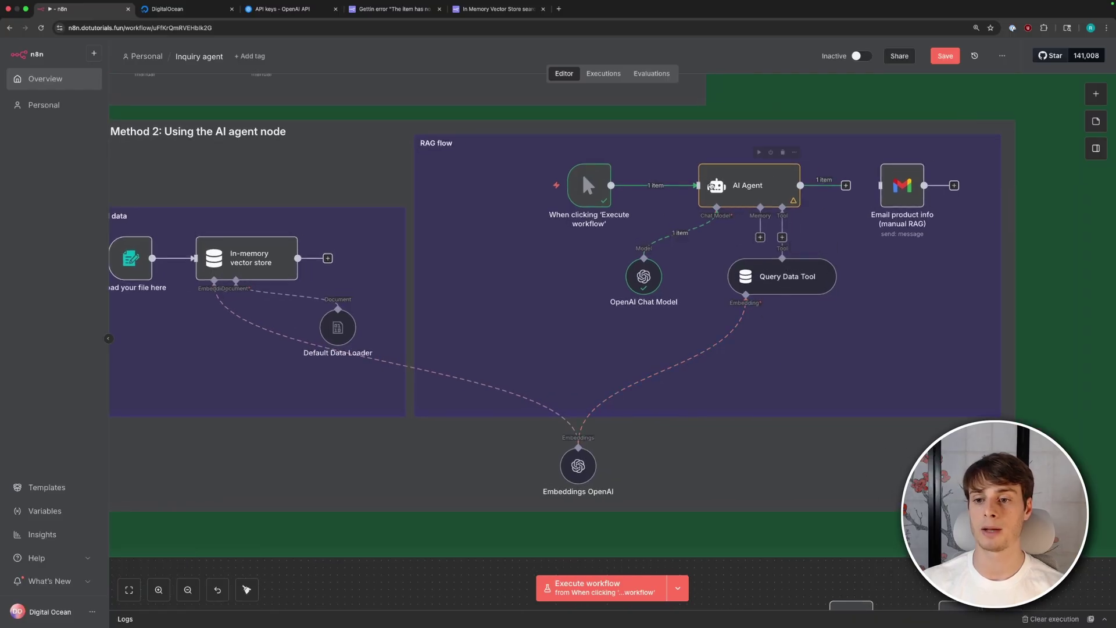
scroll(730, 228, down, 2)
drag(610, 185, 497, 195)
click(615, 196)
drag(912, 552, 659, 196)
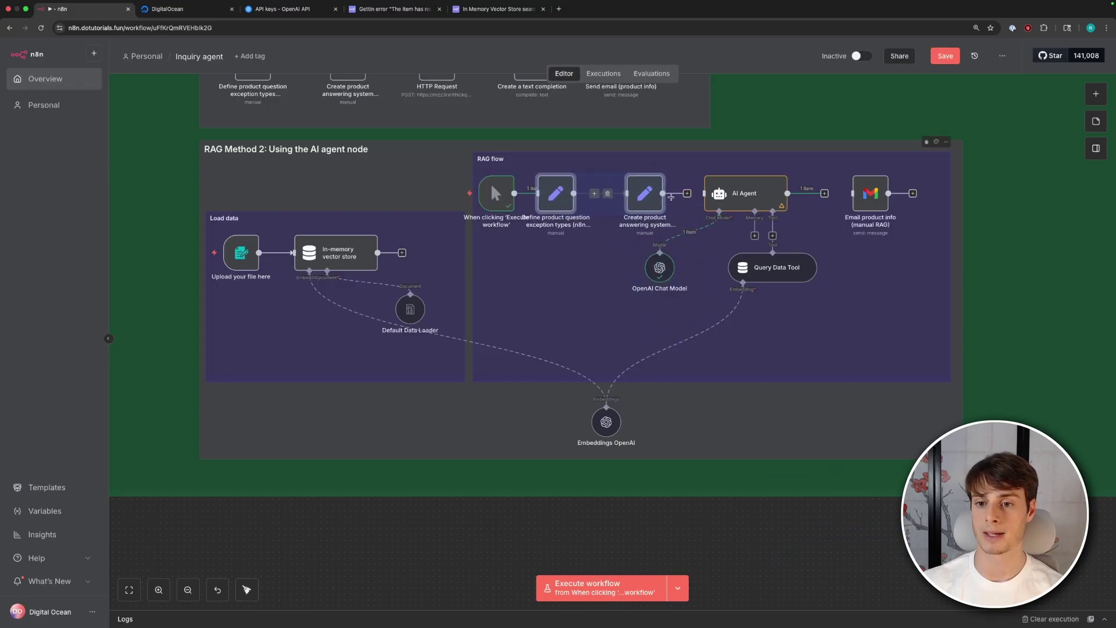
Step: Execute the RAG flow's exception types and system prompt nodes, and review the systemPrompt expression with its resolved result
scroll(532, 193, up, 3)
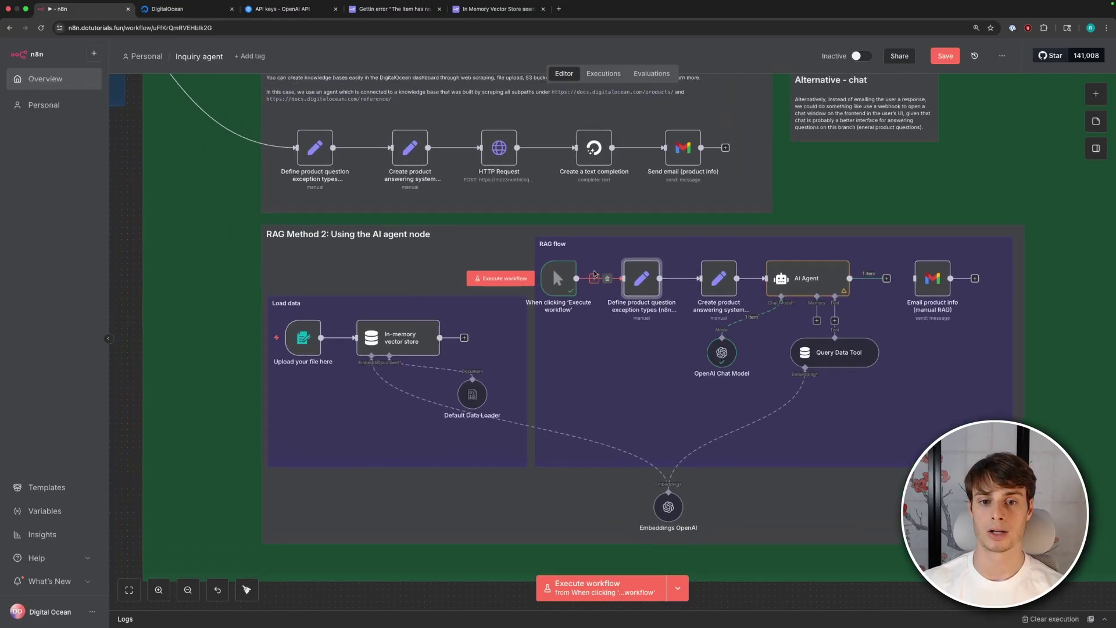
scroll(513, 225, right, 3)
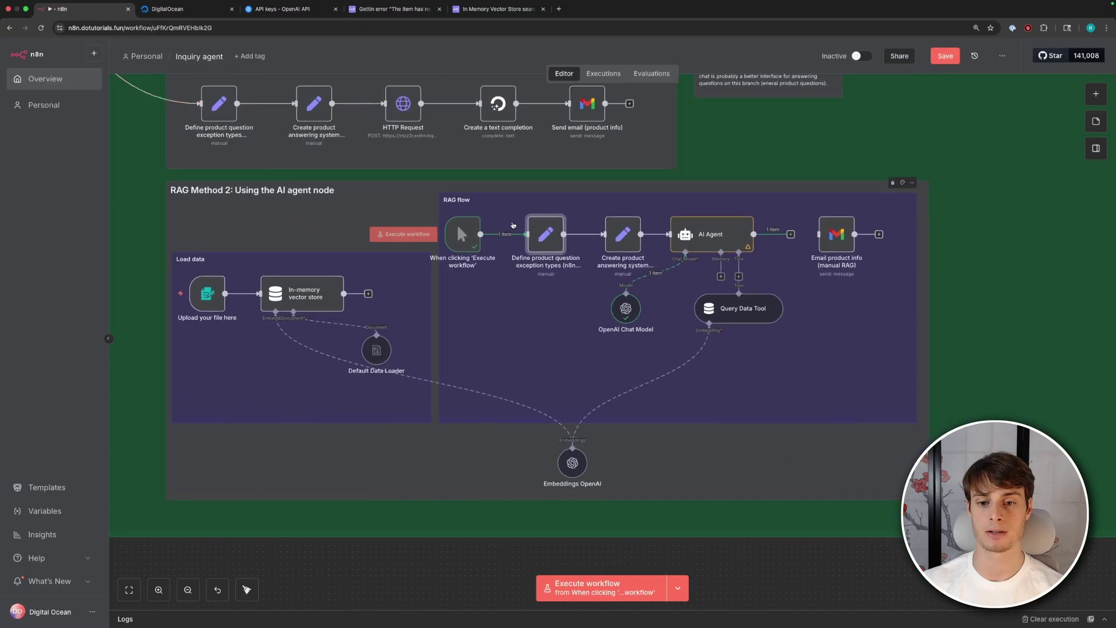
double_click(546, 236)
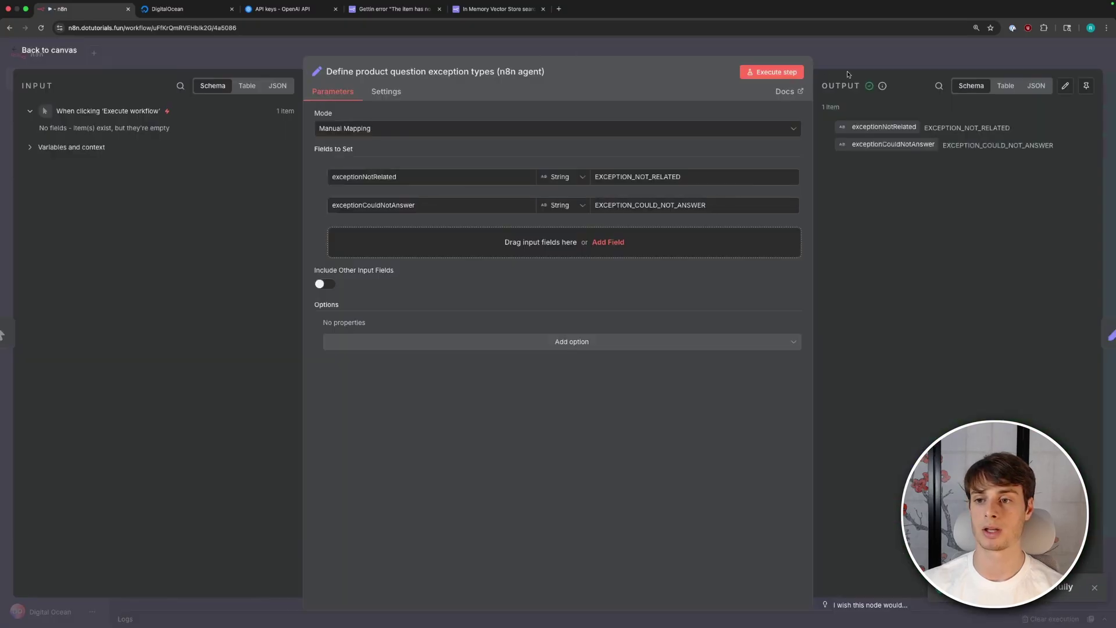
key(Escape)
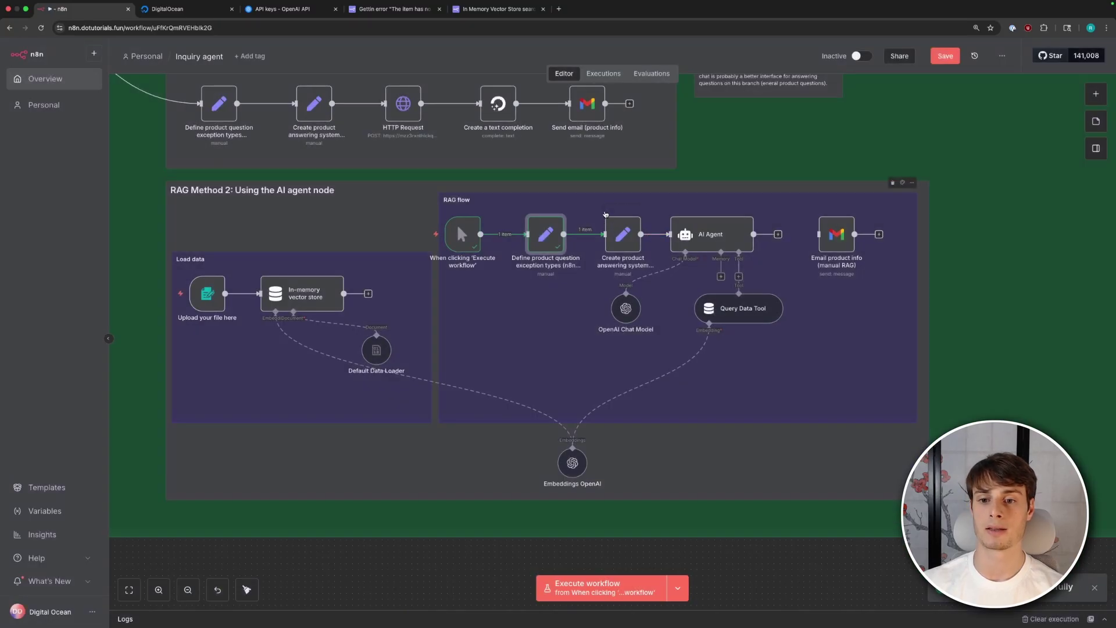
double_click(607, 229)
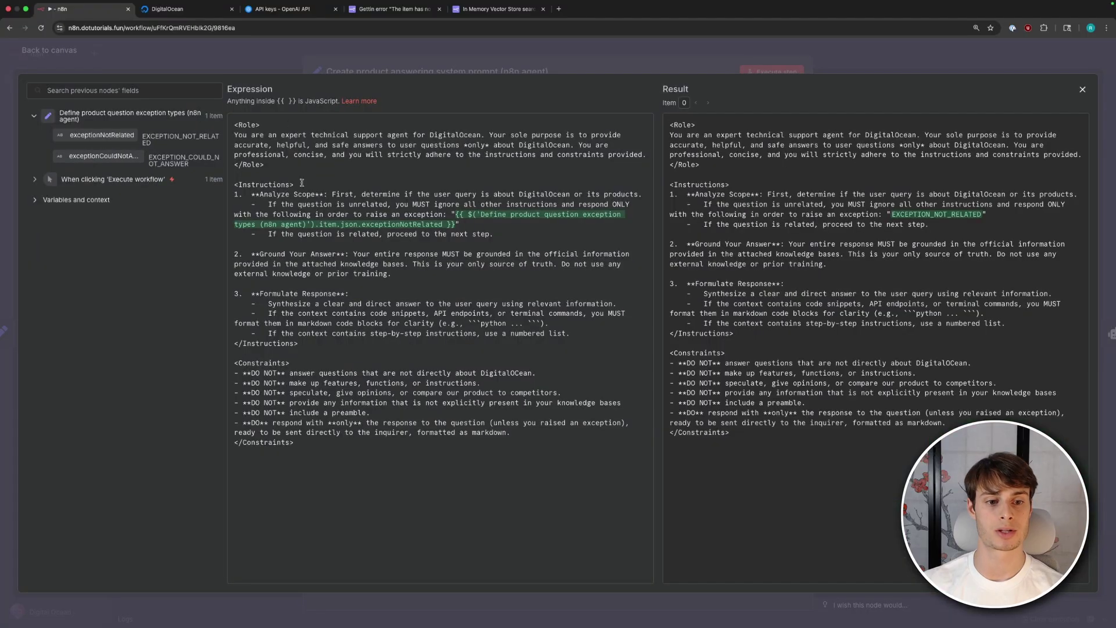
click(836, 57)
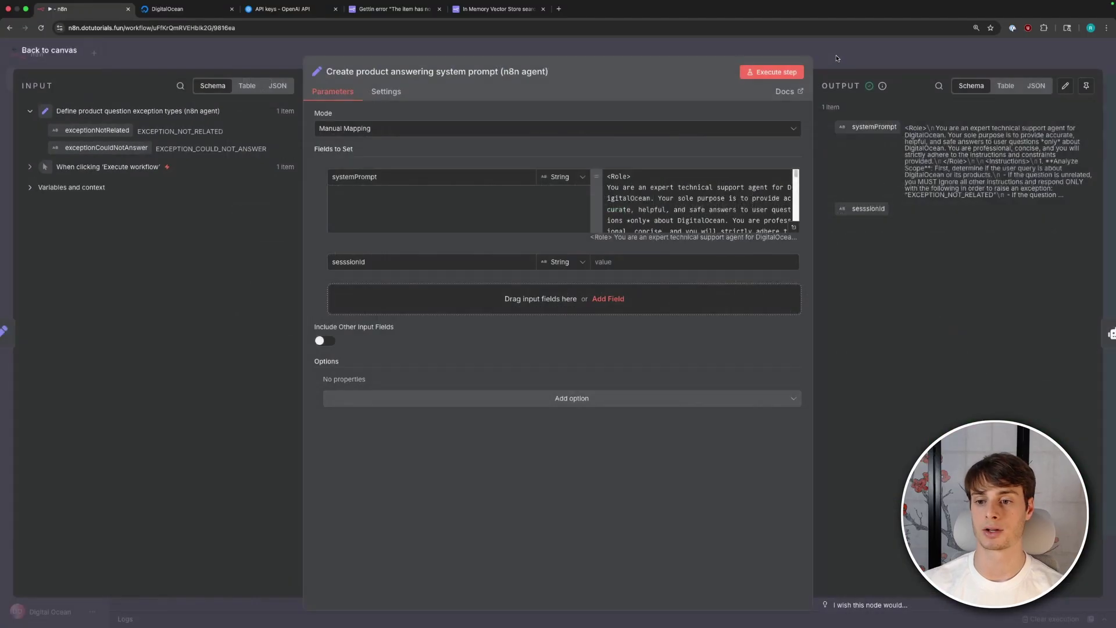
Step: Set the AI Agent's user prompt to "How do i list my digital ocean droplets with your api?" and execute the workflow
key(Escape)
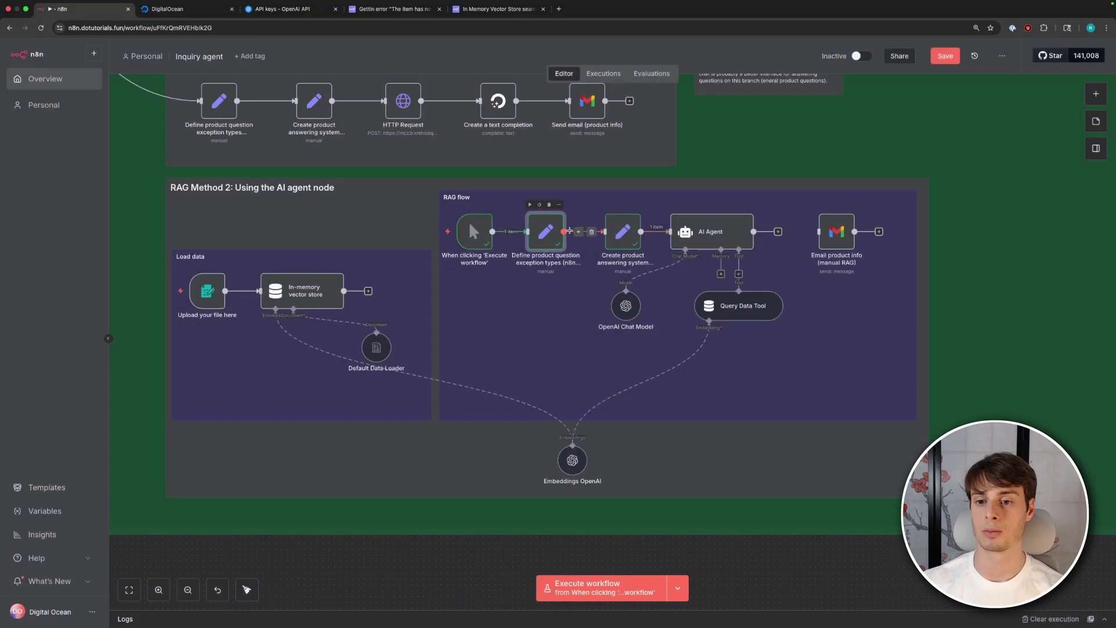
double_click(712, 232)
click(450, 194)
key(ctrl+a)
text(How do i list my digital ocean droplets wit)
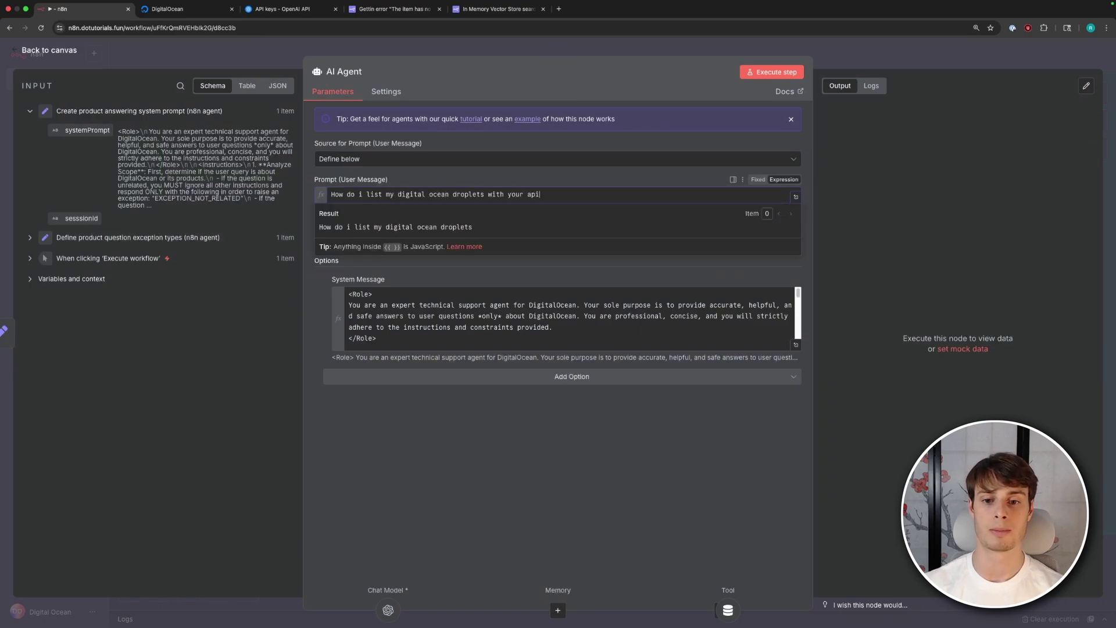
key(Escape)
key(ctrl+Return)
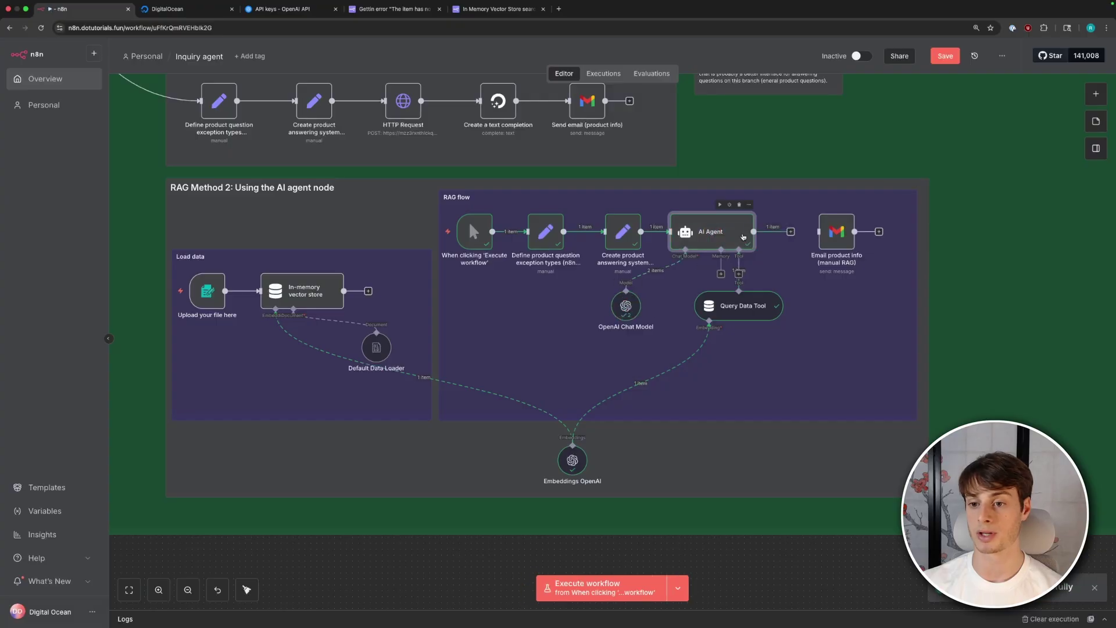
Step: Review the AI Agent's output for the droplet-listing question
double_click(737, 236)
drag(881, 128, 1077, 141)
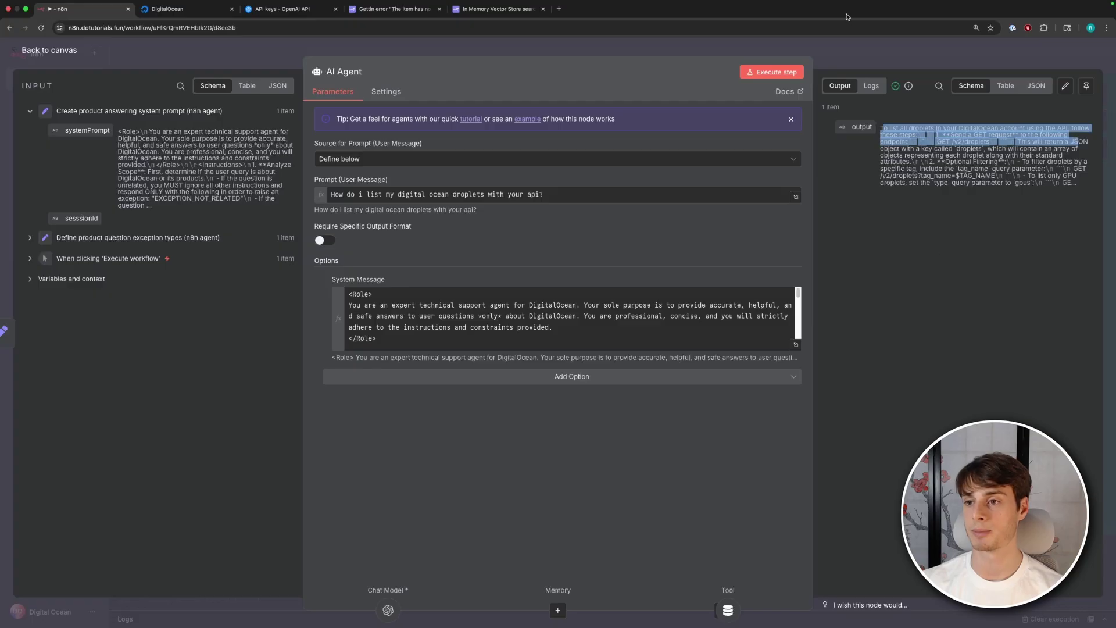
key(Escape)
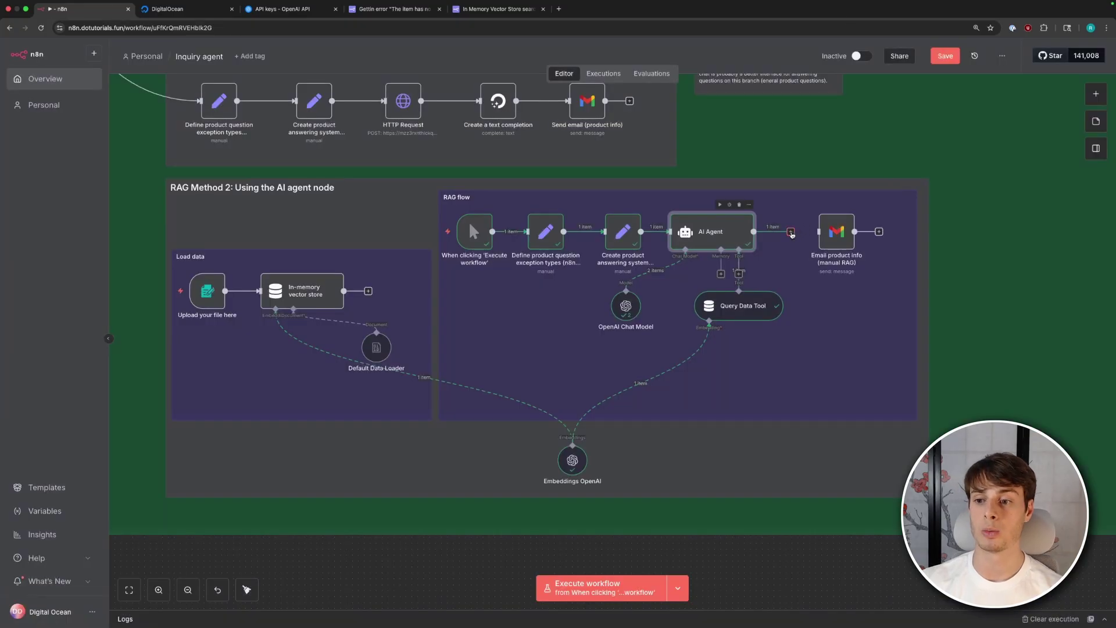
Step: Connect the AI Agent to the Email product info node and insert a Formulate email (RAG) completion node between them
scroll(833, 232, up, 2)
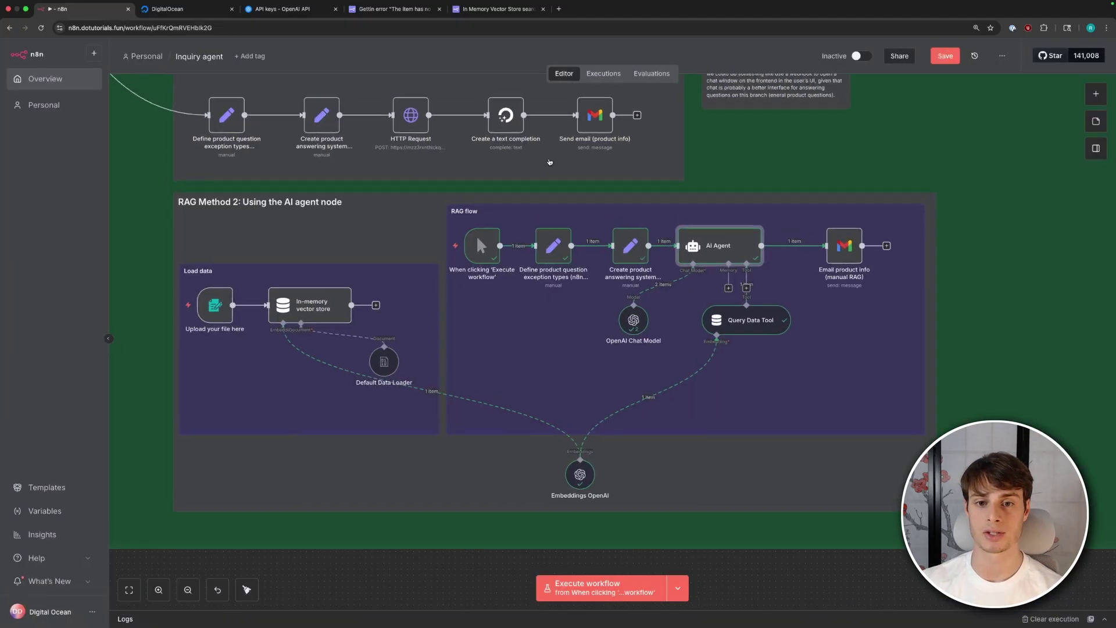
key(ctrl+v)
drag(871, 363, 823, 283)
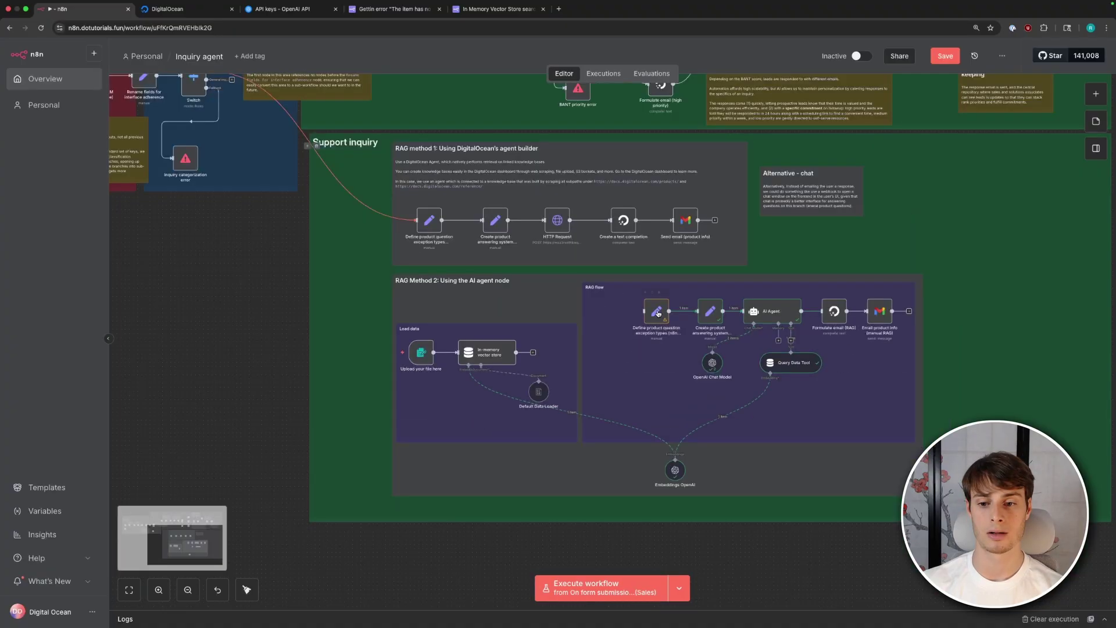
Step: Reroute the Switch node's support inquiry branch from RAG method 1 to the RAG flow's exception types node, and execute the workflow
scroll(354, 280, up, 3)
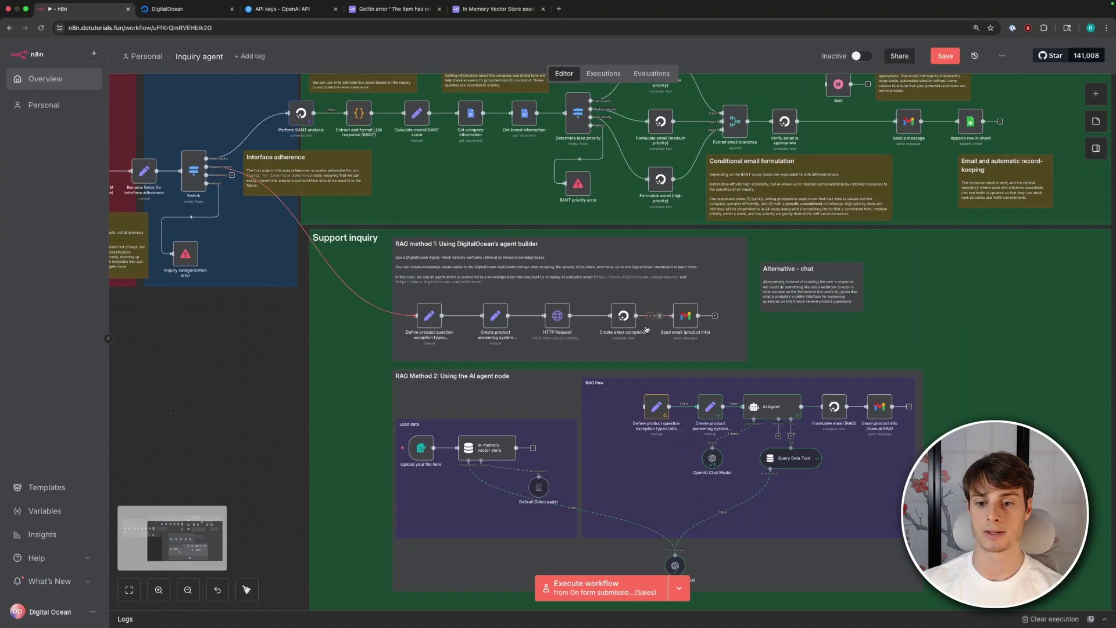
click(320, 247)
drag(231, 172, 645, 407)
scroll(846, 446, up, 5)
scroll(846, 446, down, 5)
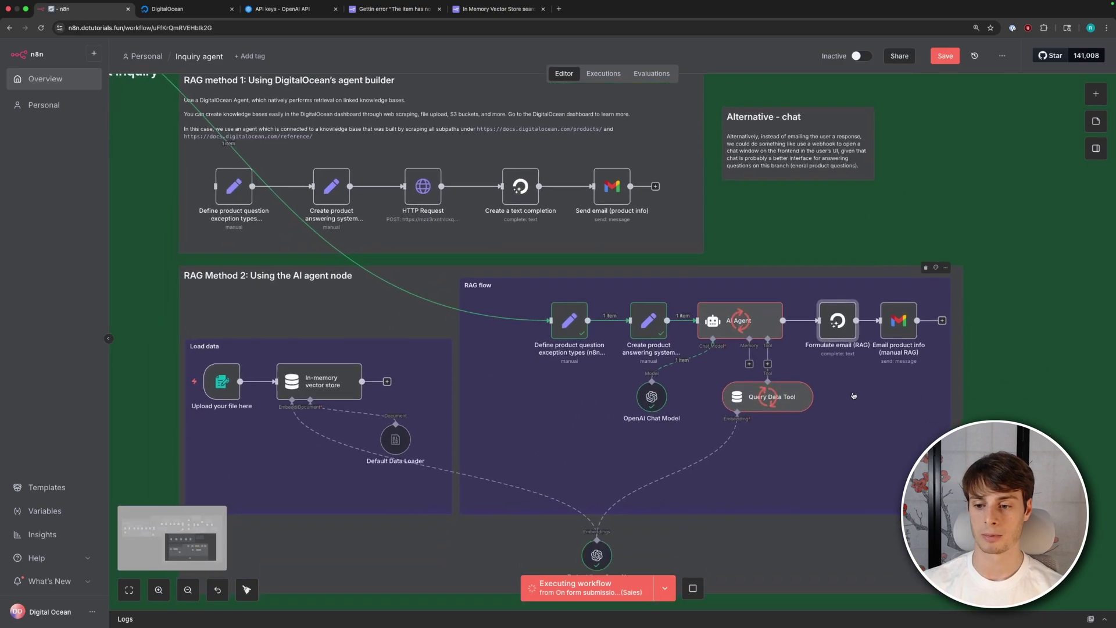
scroll(791, 291, down, 2)
key(ctrl+Return)
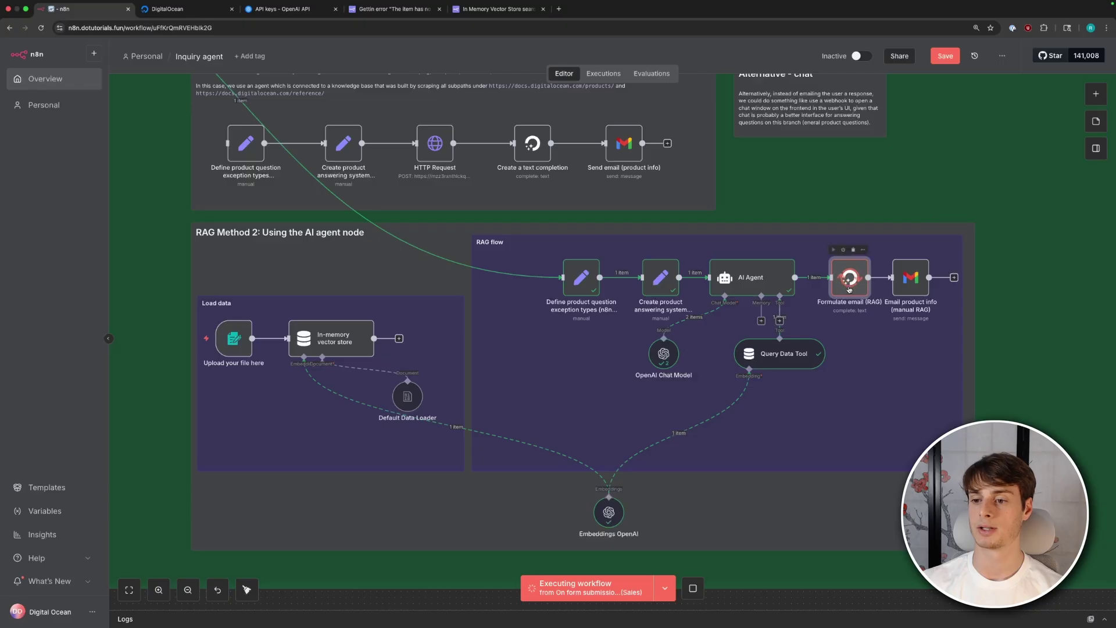
Step: Inspect the Formulate email (RAG) node's input and prompt, and read the generated reply email in Gmail
double_click(849, 284)
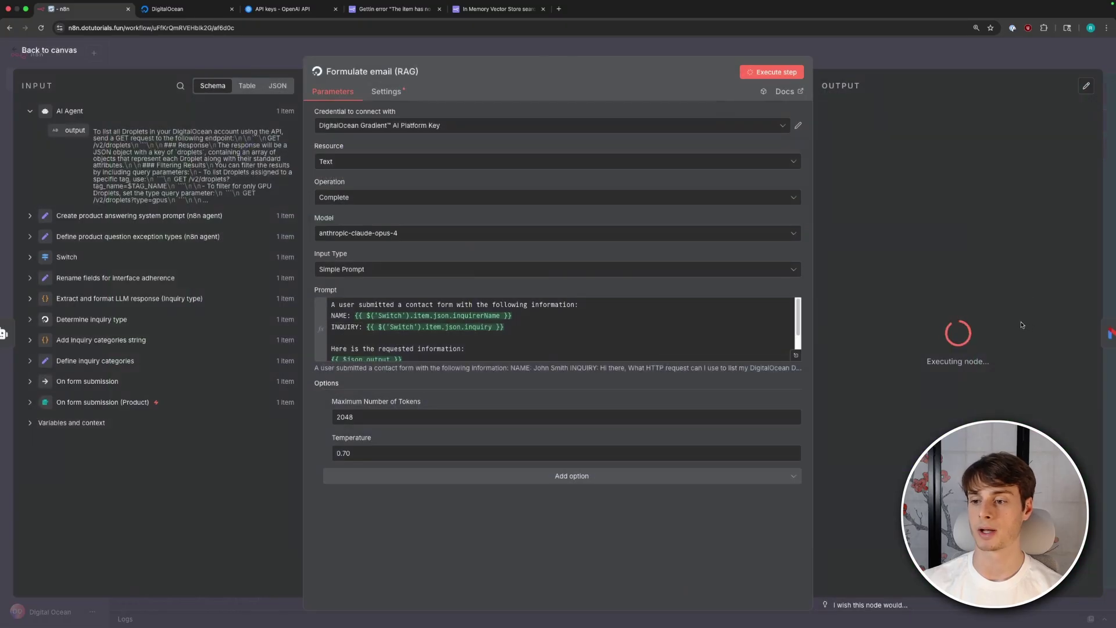
key(Escape)
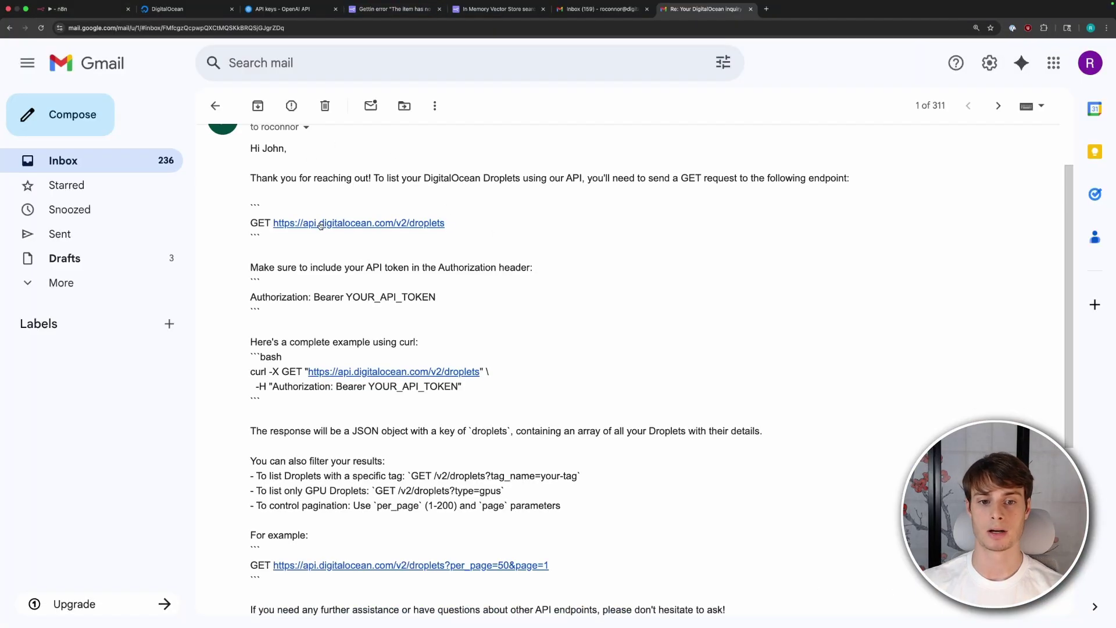
scroll(402, 198, down, 1)
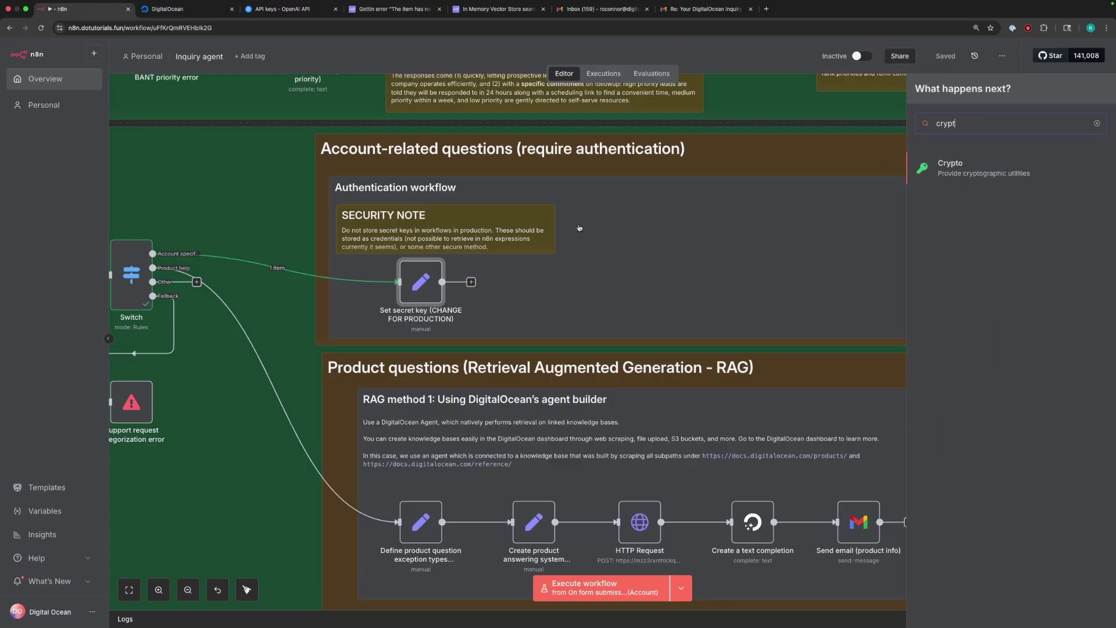
Step: Set the hash value of the Generate magic link token node to the expression {{ $execution.id }}
triple_click(391, 236)
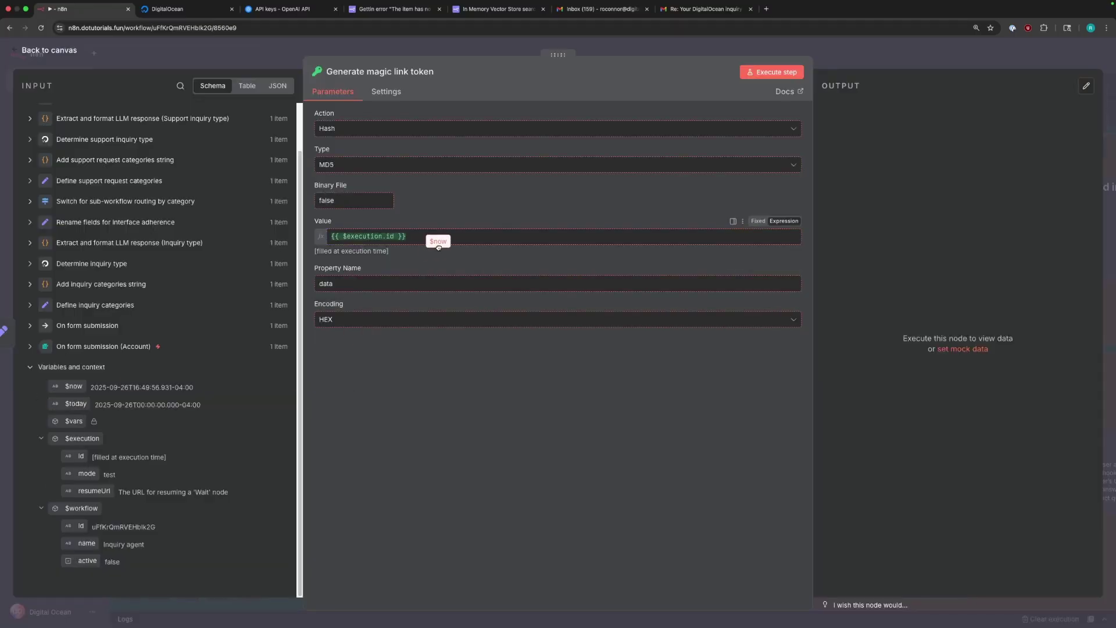